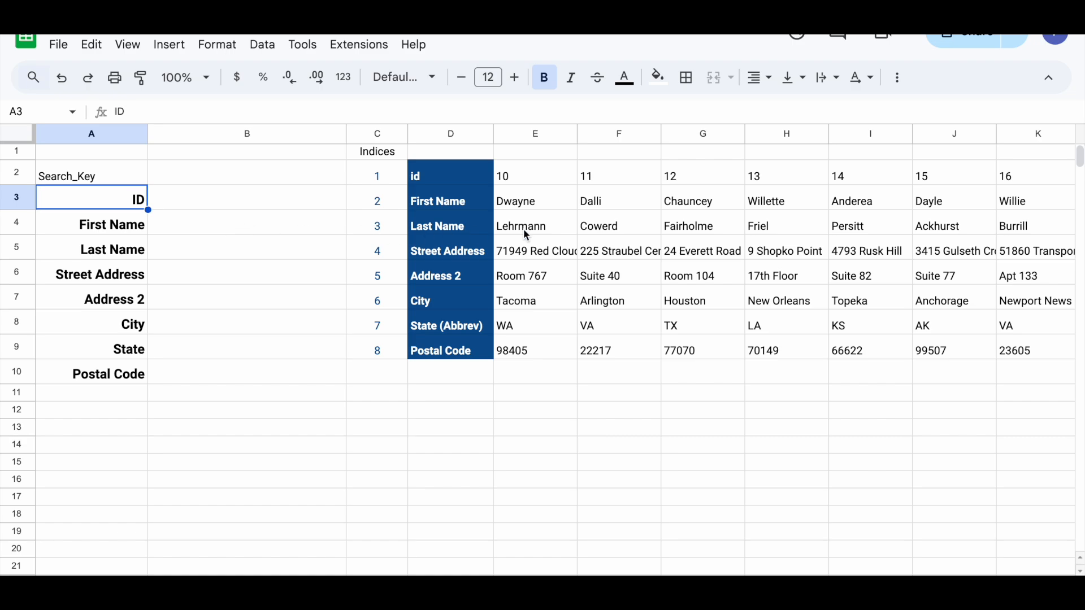
Enter 10 as the Search_Key value in cell B2.
{"action": "scroll", "coordinate": [526, 233], "scroll_direction": "right", "scroll_amount": 2}
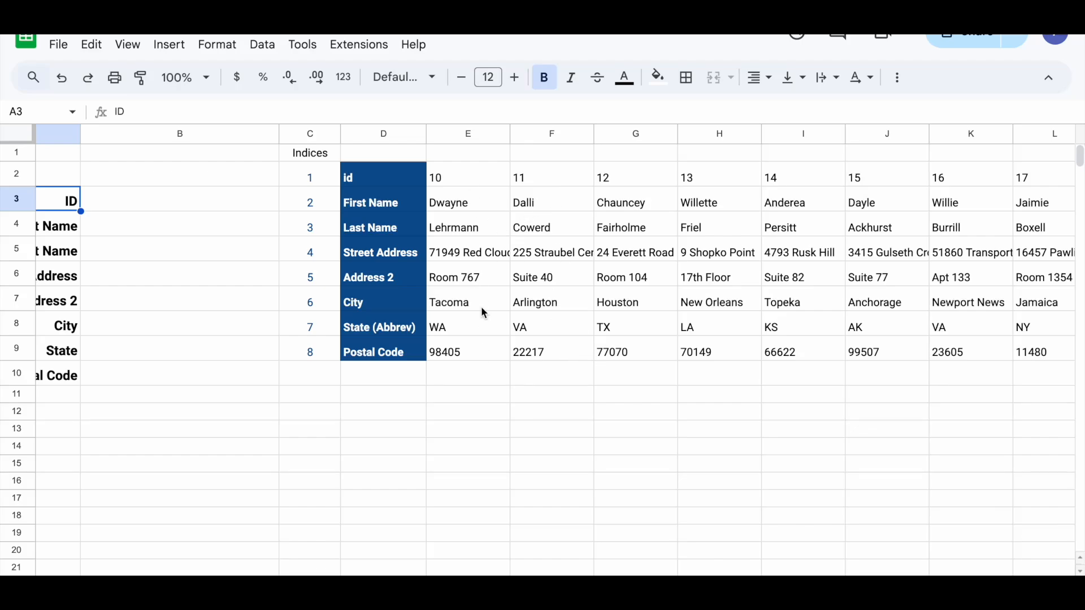
{"action": "scroll", "coordinate": [546, 357], "scroll_direction": "right", "scroll_amount": 10}
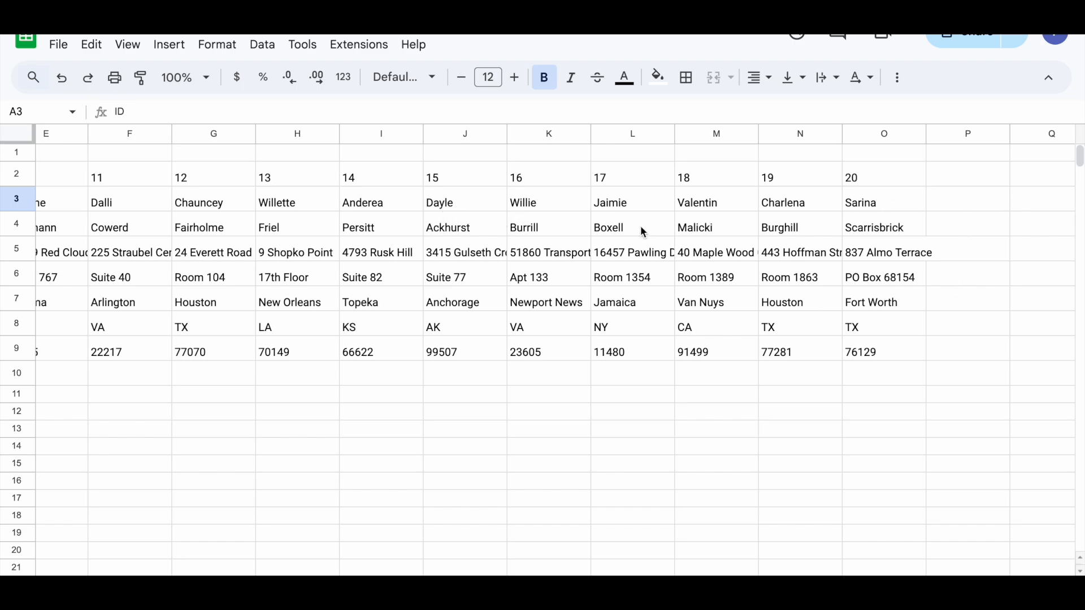
{"action": "scroll", "coordinate": [472, 243], "scroll_direction": "left", "scroll_amount": 7}
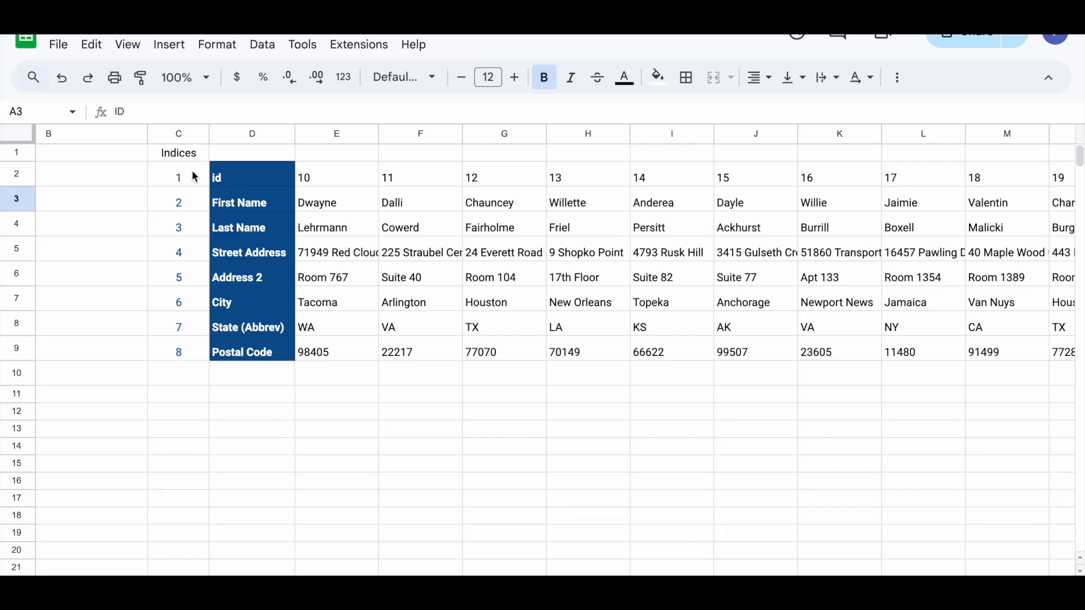
{"action": "scroll", "coordinate": [197, 178], "scroll_direction": "left", "scroll_amount": 3}
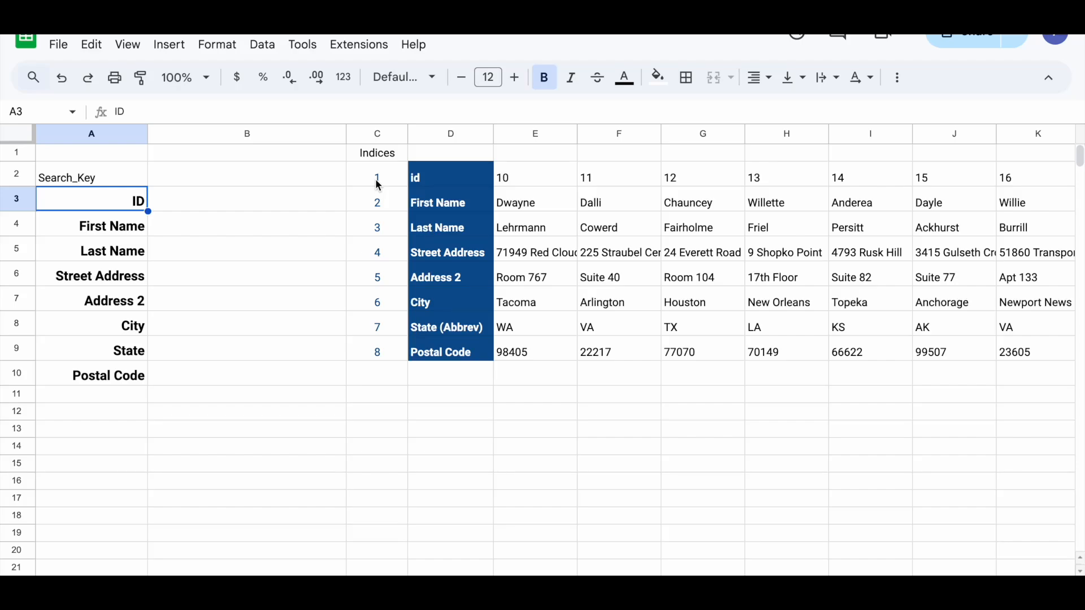
{"action": "left_click", "coordinate": [264, 206]}
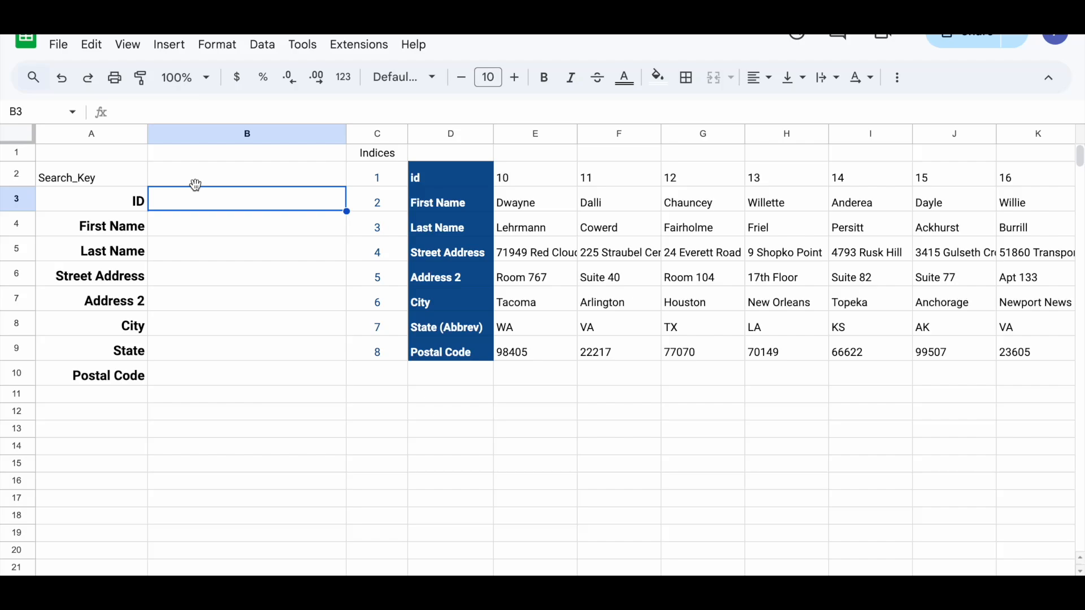
{"action": "left_click", "coordinate": [240, 179]}
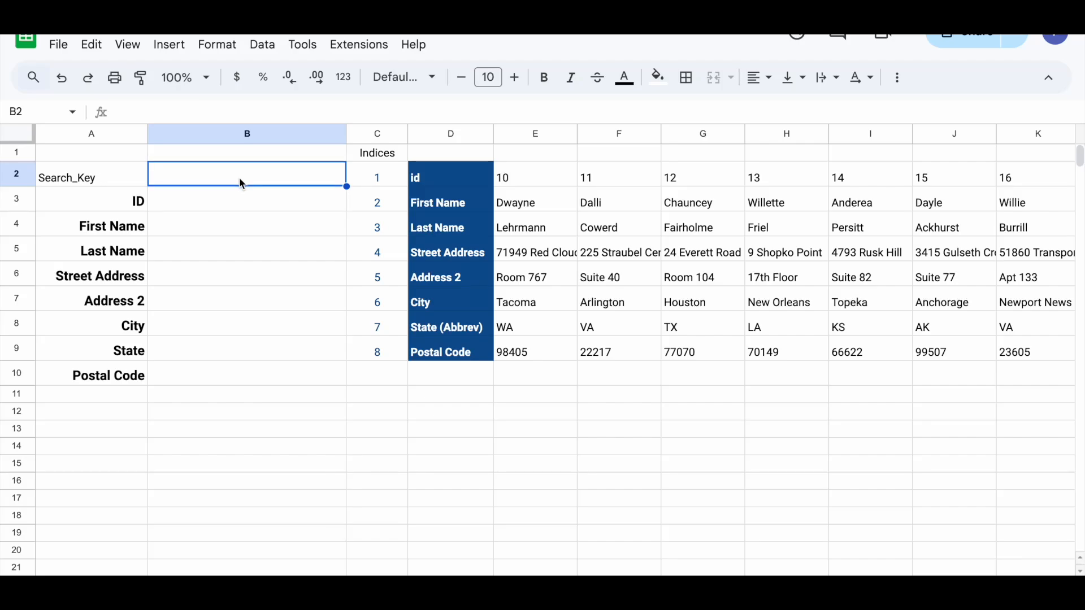
{"action": "type", "text": "10"}
{"action": "key", "text": "Return"}
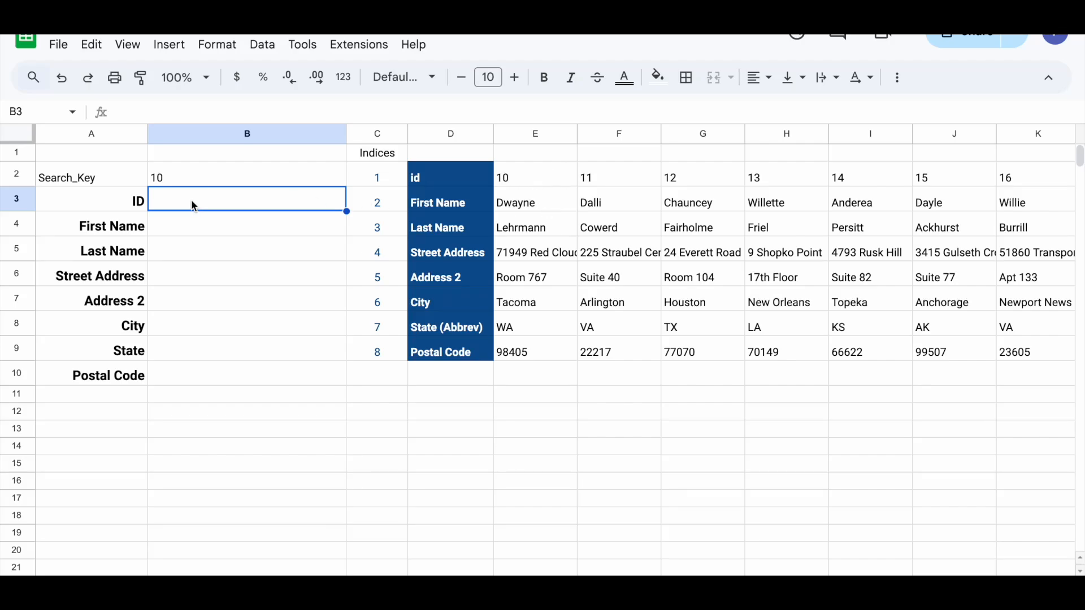
Start an HLOOKUP formula in B3 beside the ID label, with the absolute reference $B$2 as the search key.
{"action": "type", "text": "="}
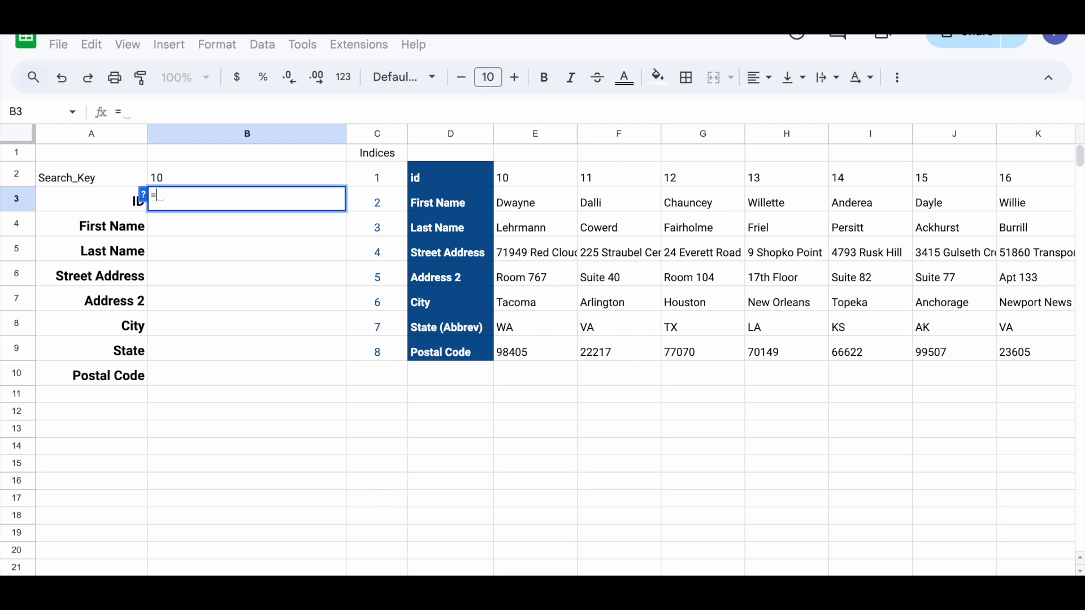
{"action": "type", "text": "hloo"}
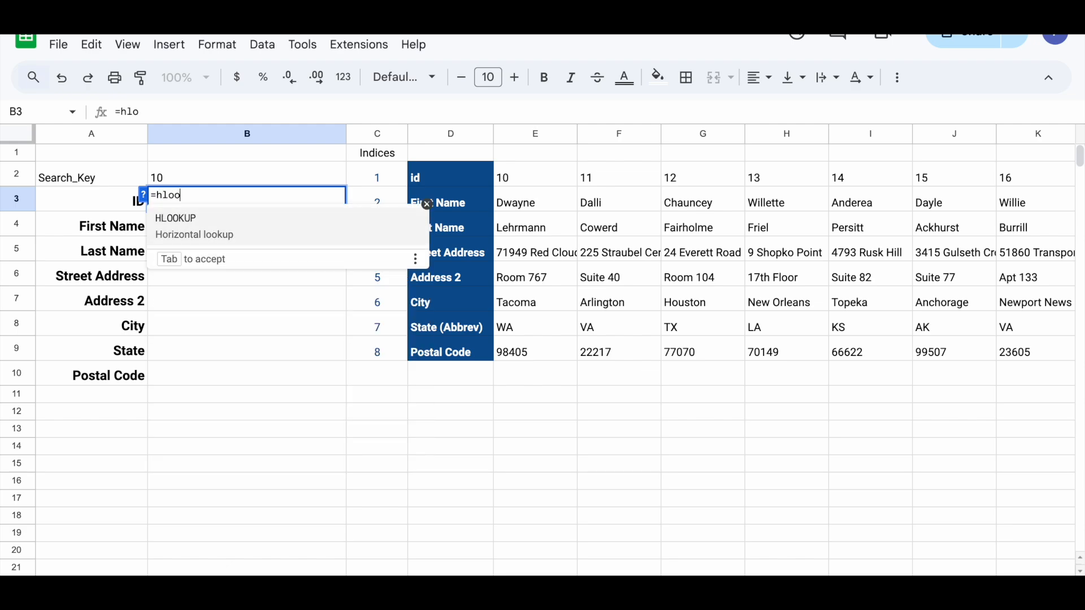
{"action": "key", "text": "Tab"}
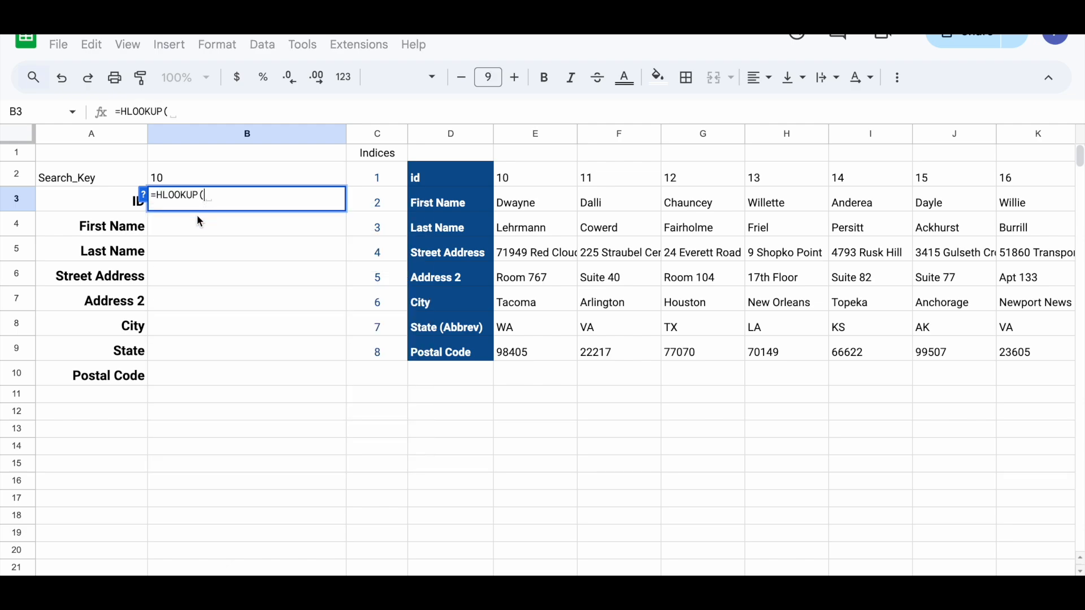
{"action": "left_click", "coordinate": [144, 196]}
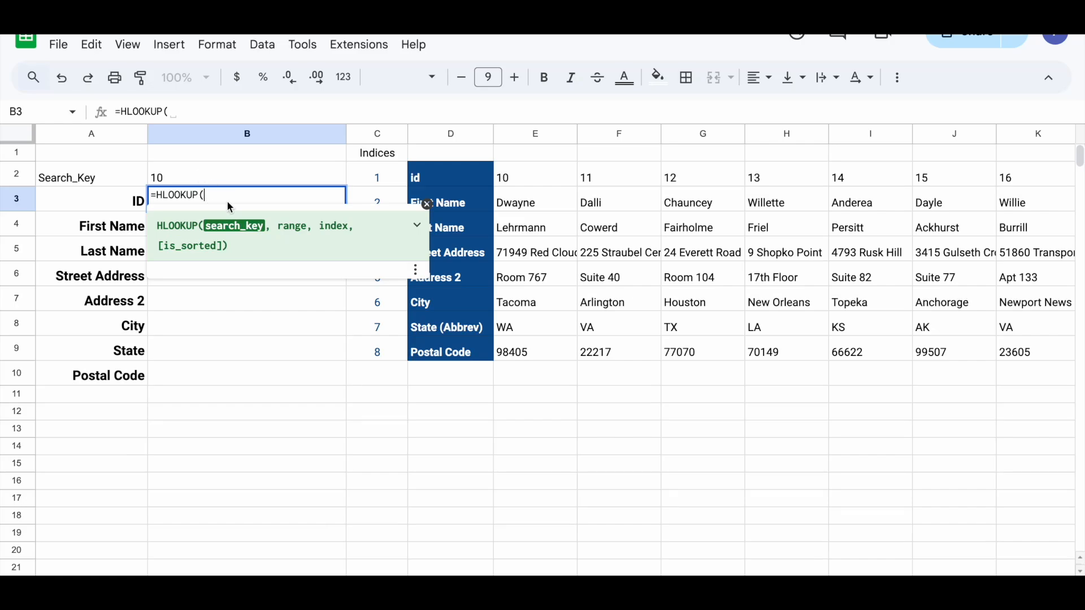
{"action": "left_click", "coordinate": [194, 178]}
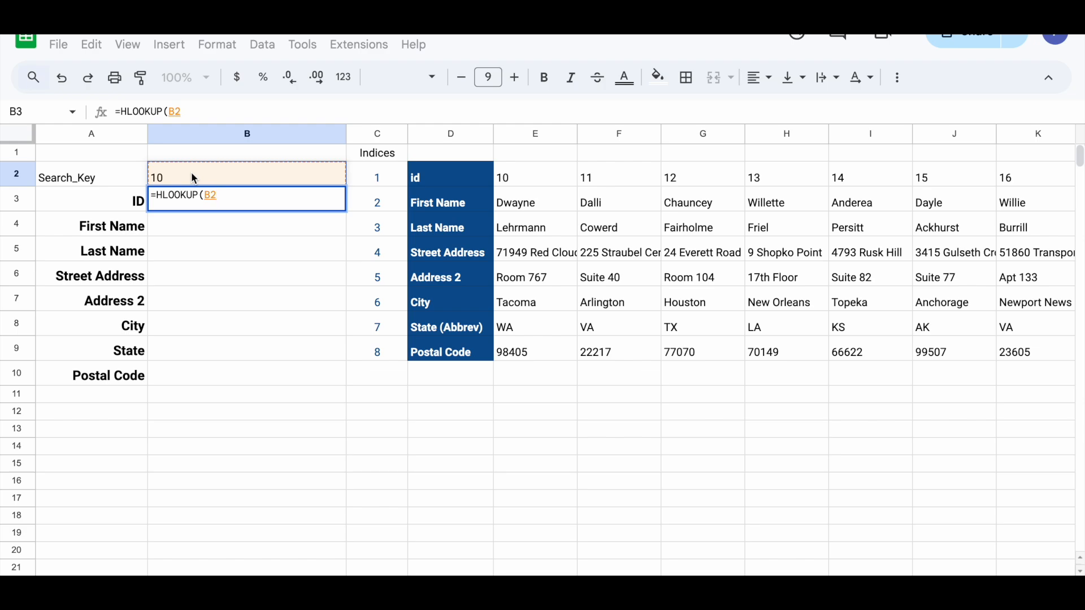
{"action": "key", "text": "F4"}
{"action": "type", "text": ","}
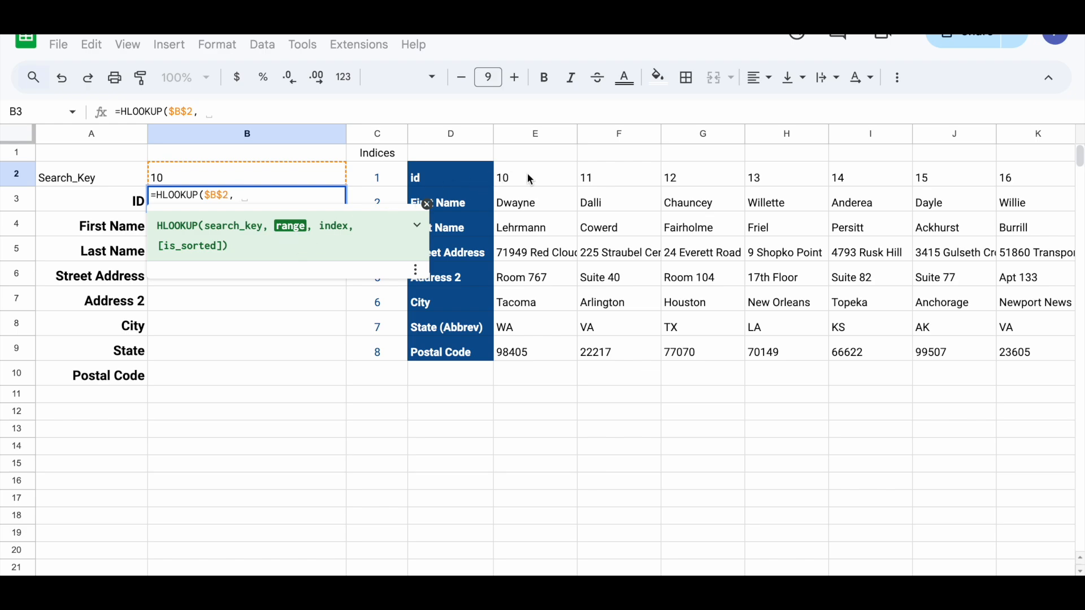
Set the HLOOKUP range to the absolute reference $E$2:$Z$9 and the row index to 1.
{"action": "left_click_drag", "start_coordinate": [529, 178], "coordinate": [1079, 354]}
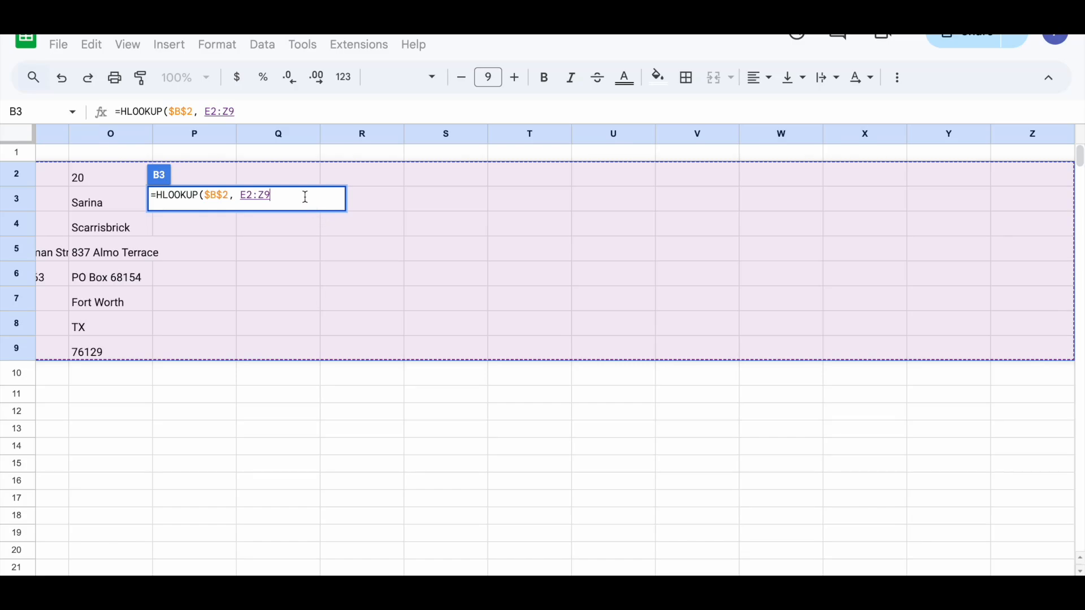
{"action": "type", "text": ","}
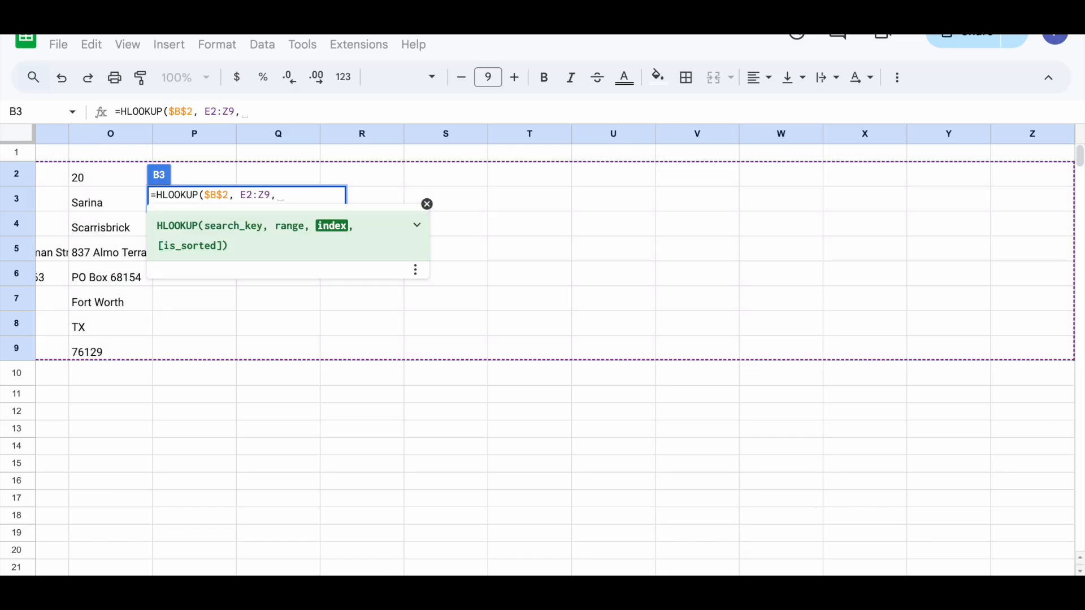
{"action": "scroll", "coordinate": [280, 384], "scroll_direction": "left", "scroll_amount": 10}
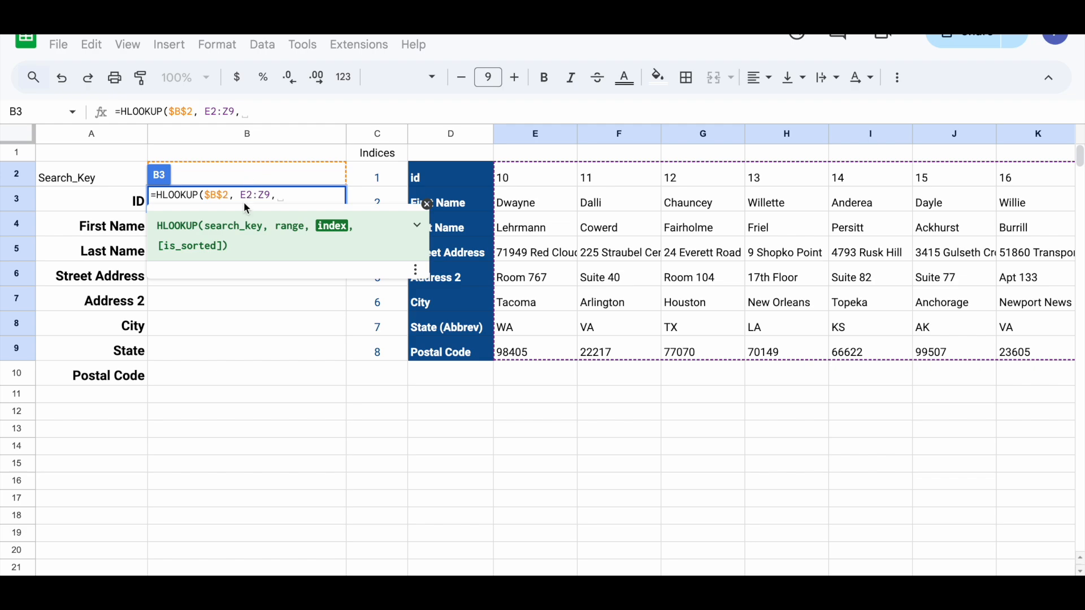
{"action": "left_click", "coordinate": [264, 195]}
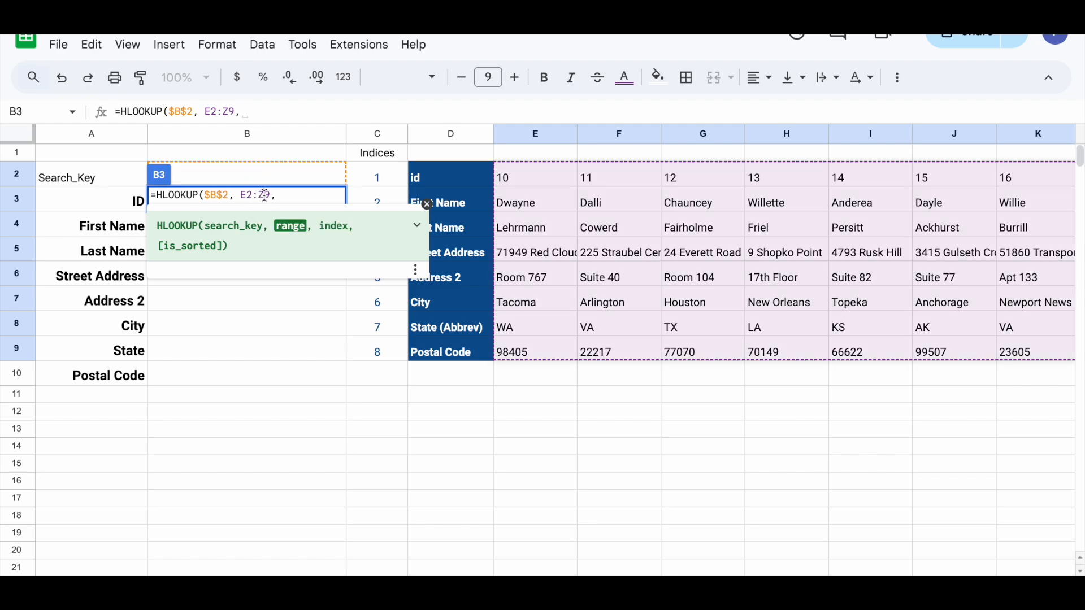
{"action": "key", "text": "F4"}
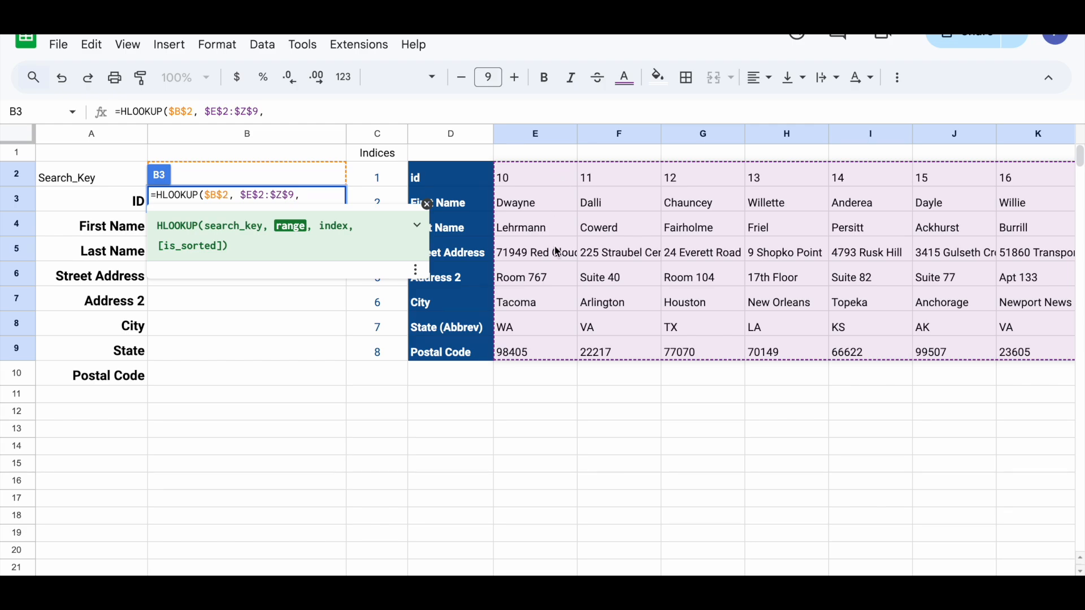
{"action": "left_click", "coordinate": [311, 196]}
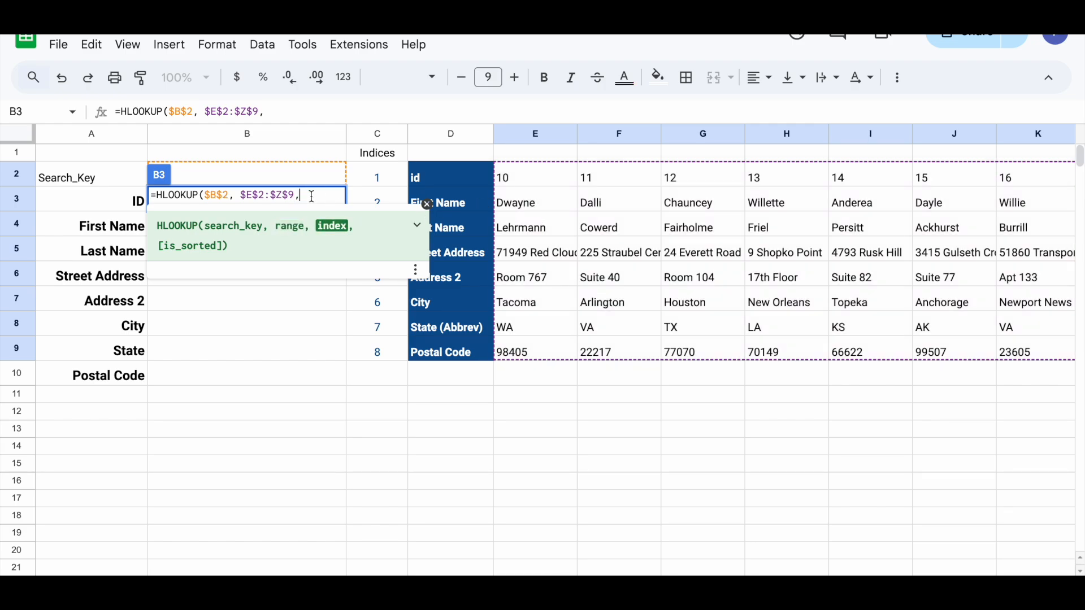
{"action": "left_click", "coordinate": [428, 204]}
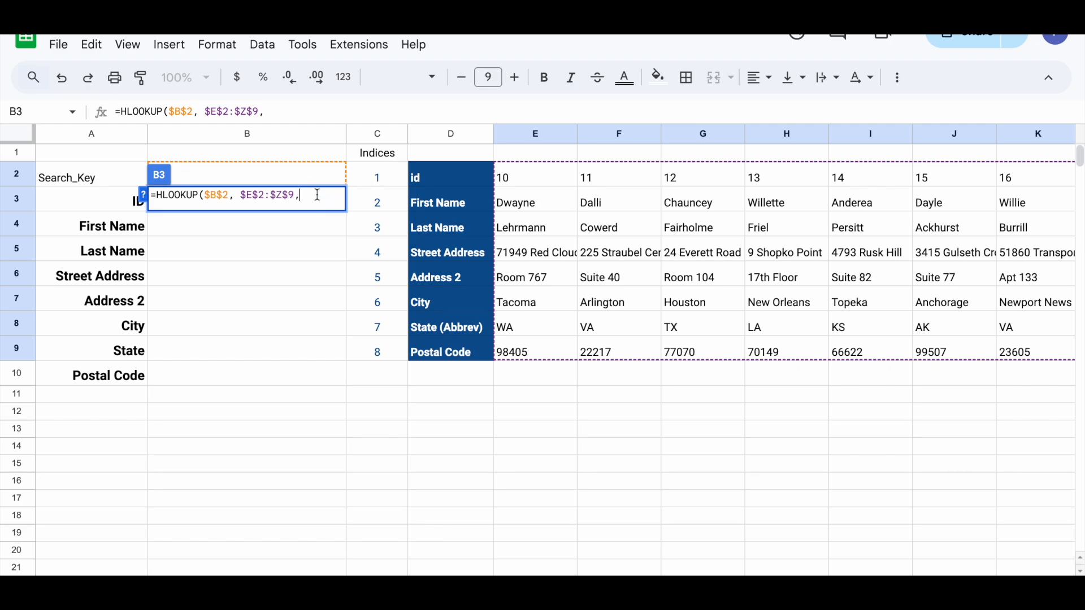
{"action": "type", "text": "1,"}
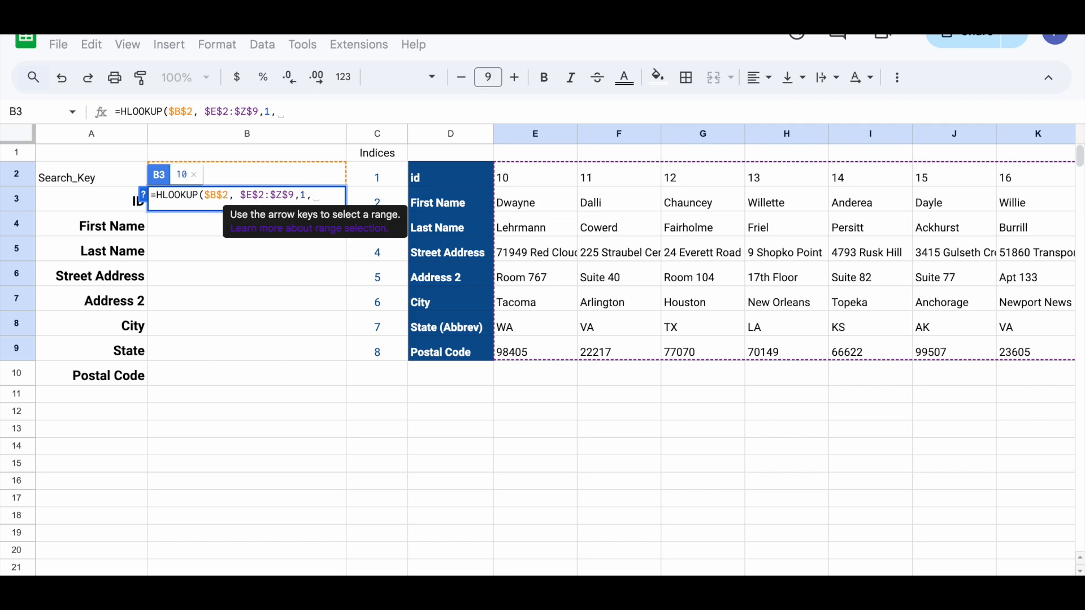
Read the function help on the is_sorted argument and complete the B3 formula with true for it.
{"action": "left_click", "coordinate": [144, 196]}
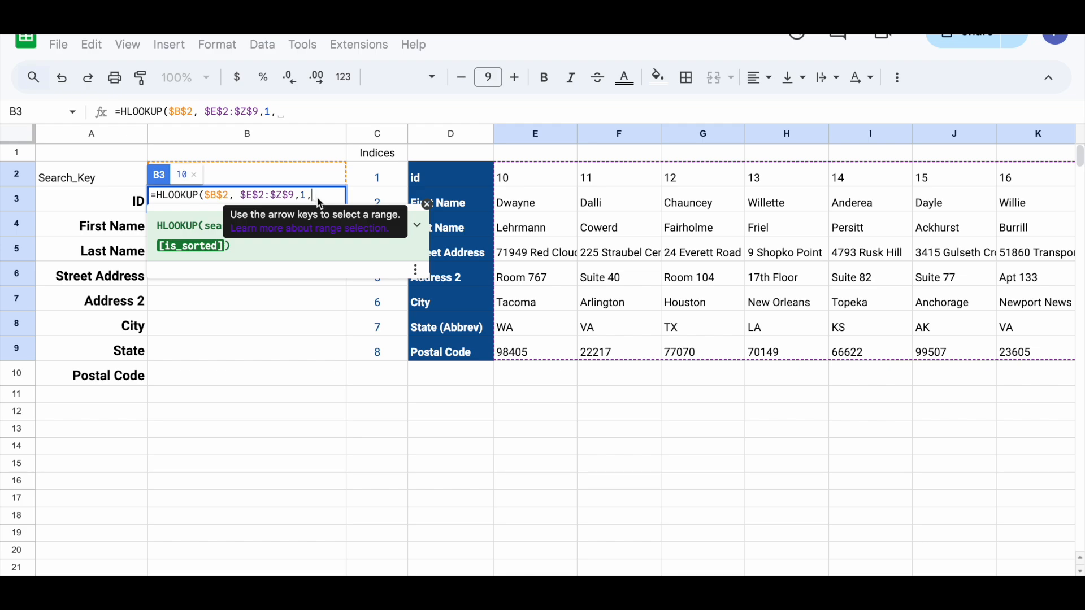
{"action": "left_click", "coordinate": [417, 225]}
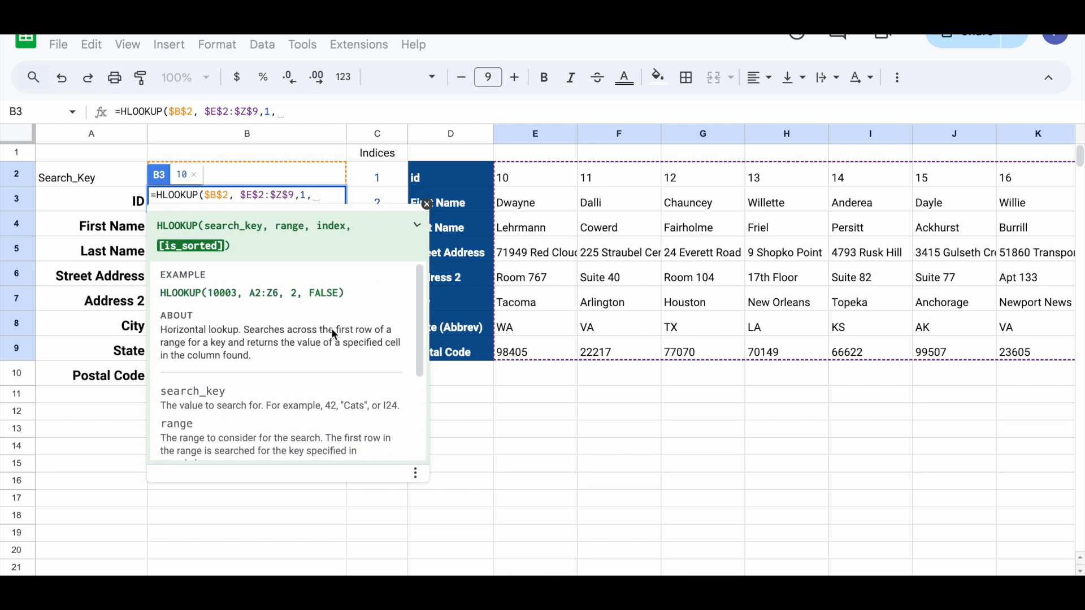
{"action": "scroll", "coordinate": [281, 422], "scroll_direction": "down", "scroll_amount": 3}
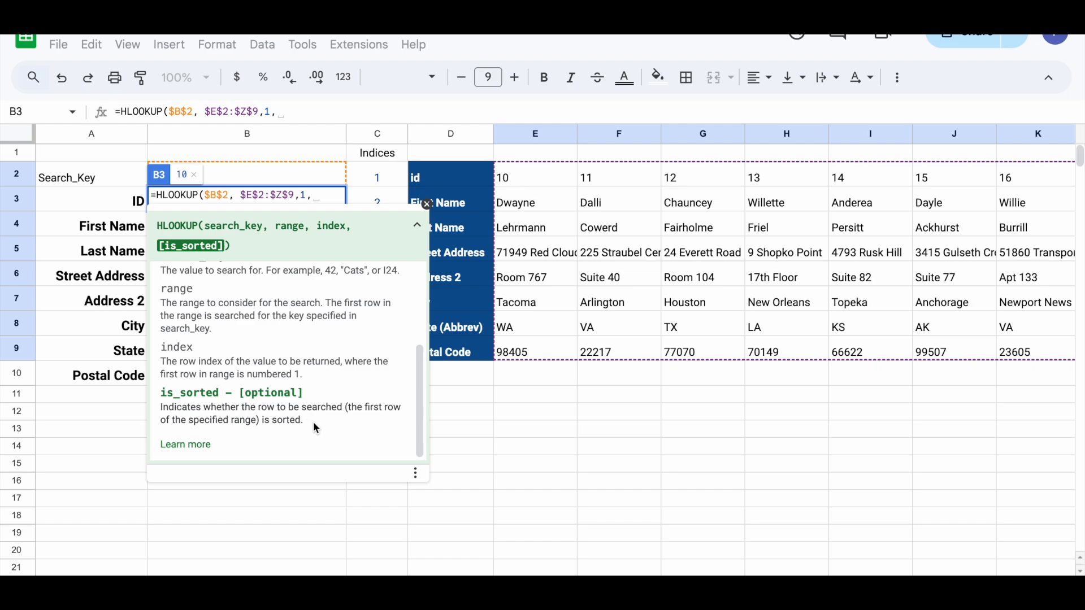
{"action": "left_click_drag", "start_coordinate": [315, 424], "coordinate": [157, 418]}
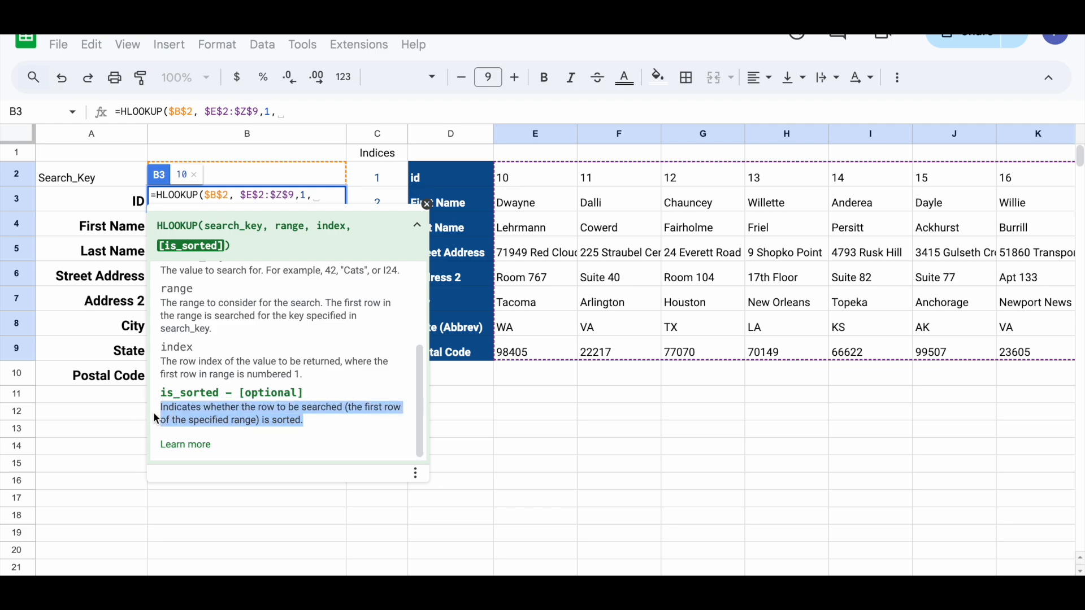
{"action": "left_click", "coordinate": [417, 224]}
{"action": "left_click", "coordinate": [428, 205]}
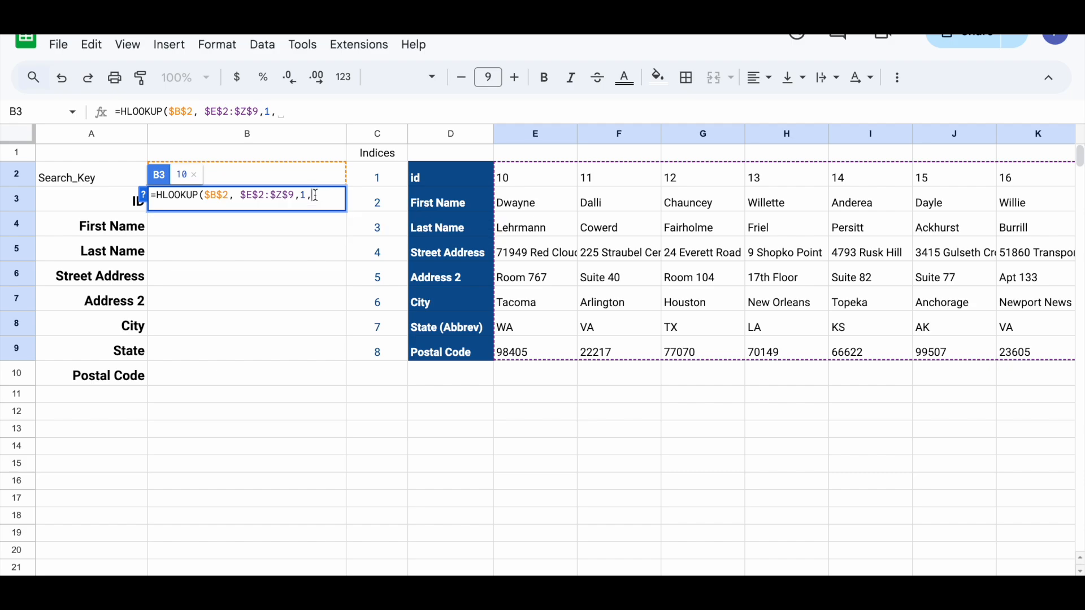
{"action": "type", "text": "tru"}
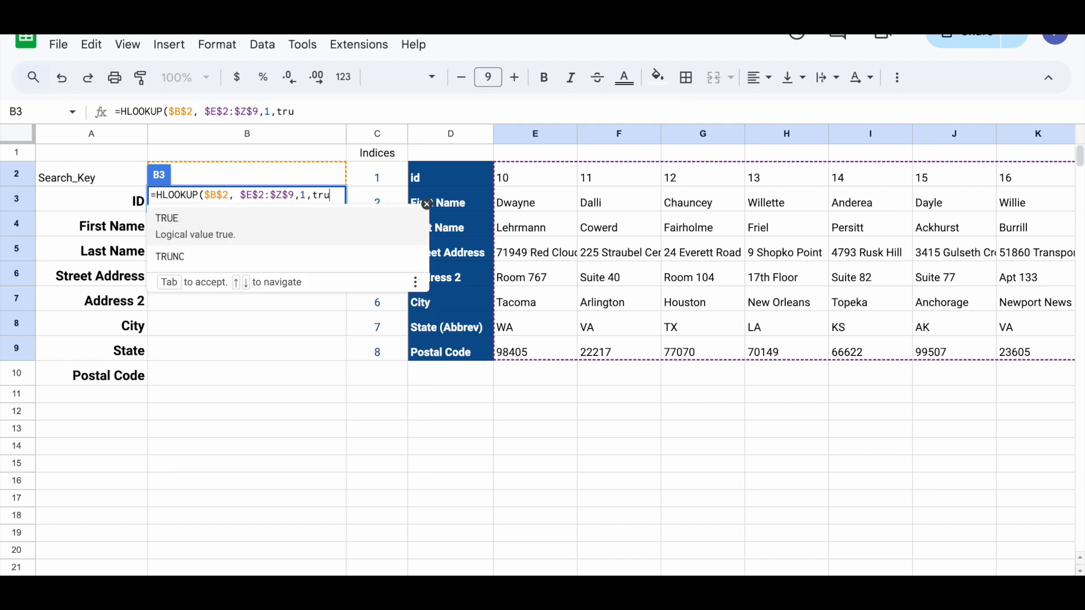
{"action": "type", "text": "e)"}
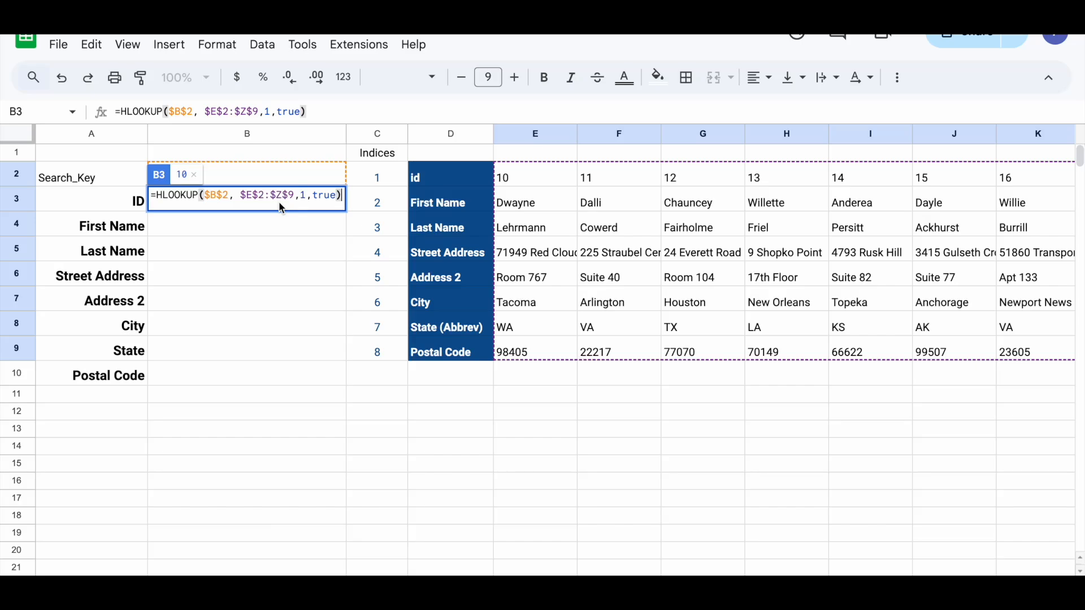
{"action": "key", "text": "Return"}
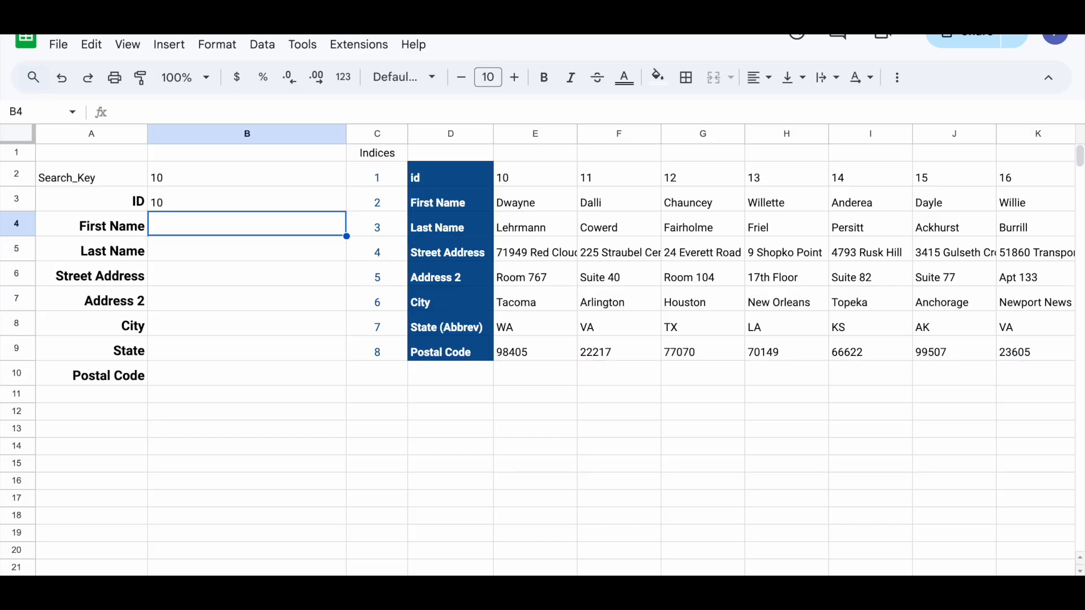
Test the ID lookup by changing the search key in B2 to 11 and after that to 15.
{"action": "left_click", "coordinate": [188, 204]}
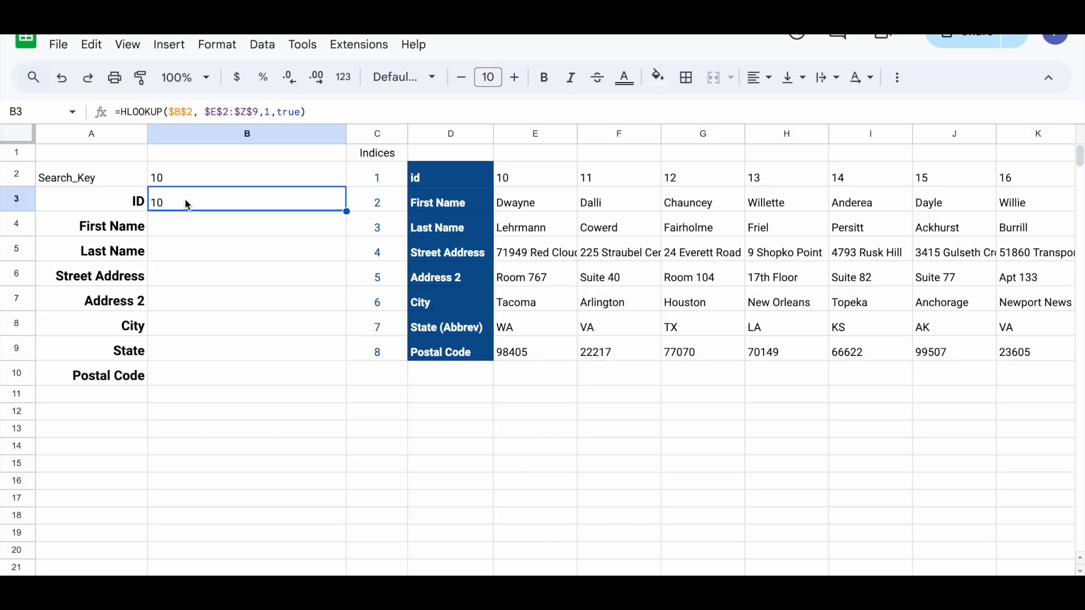
{"action": "left_click", "coordinate": [185, 170]}
{"action": "type", "text": "11"}
{"action": "key", "text": "Return"}
{"action": "left_click", "coordinate": [285, 182]}
{"action": "type", "text": "15"}
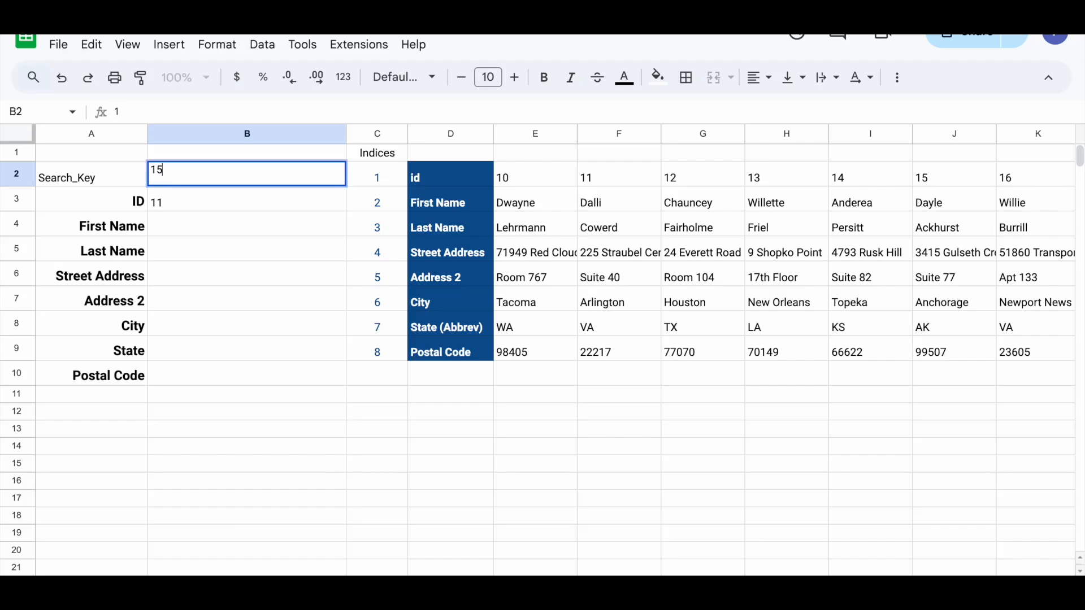
{"action": "key", "text": "Return"}
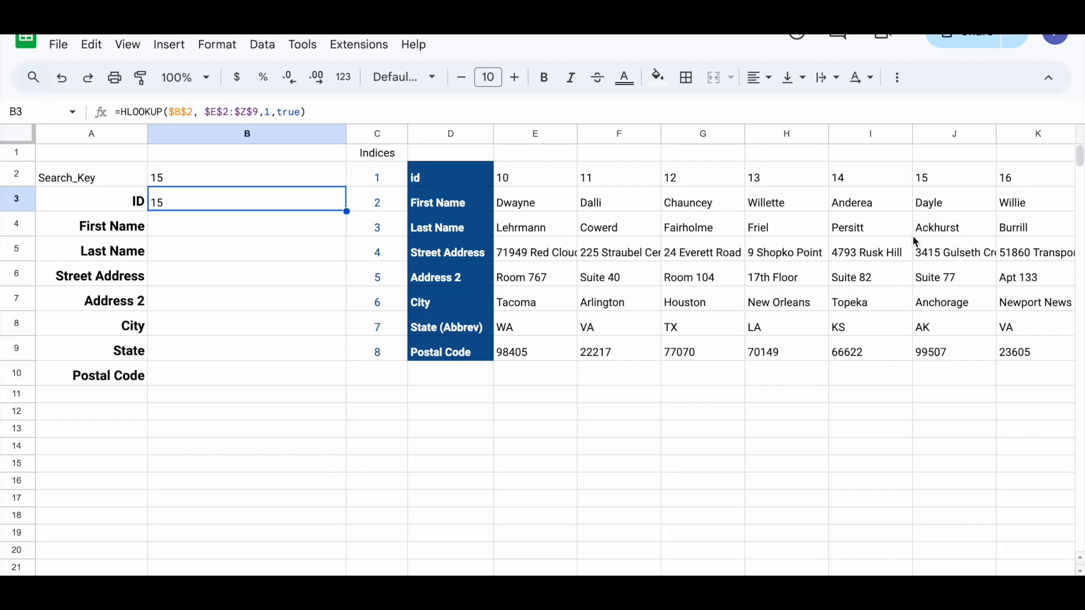
Examine the id row of the lookup table from id 15 in J2 to the first empty column.
{"action": "left_click", "coordinate": [954, 187]}
{"action": "scroll", "coordinate": [955, 182], "scroll_direction": "right", "scroll_amount": 8}
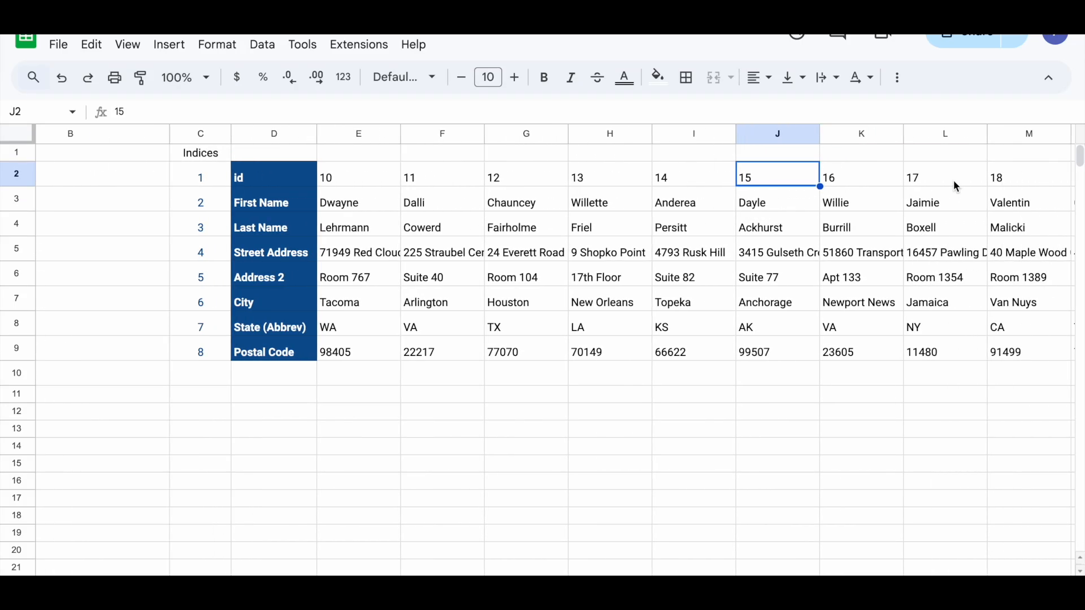
{"action": "left_click", "coordinate": [757, 180]}
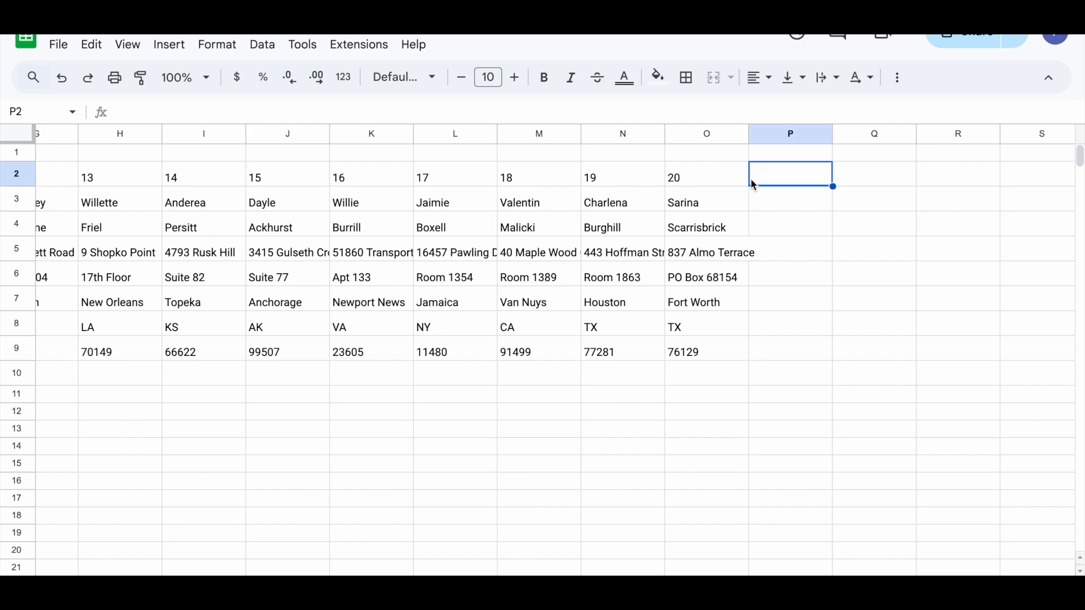
{"action": "scroll", "coordinate": [475, 184], "scroll_direction": "left", "scroll_amount": 8}
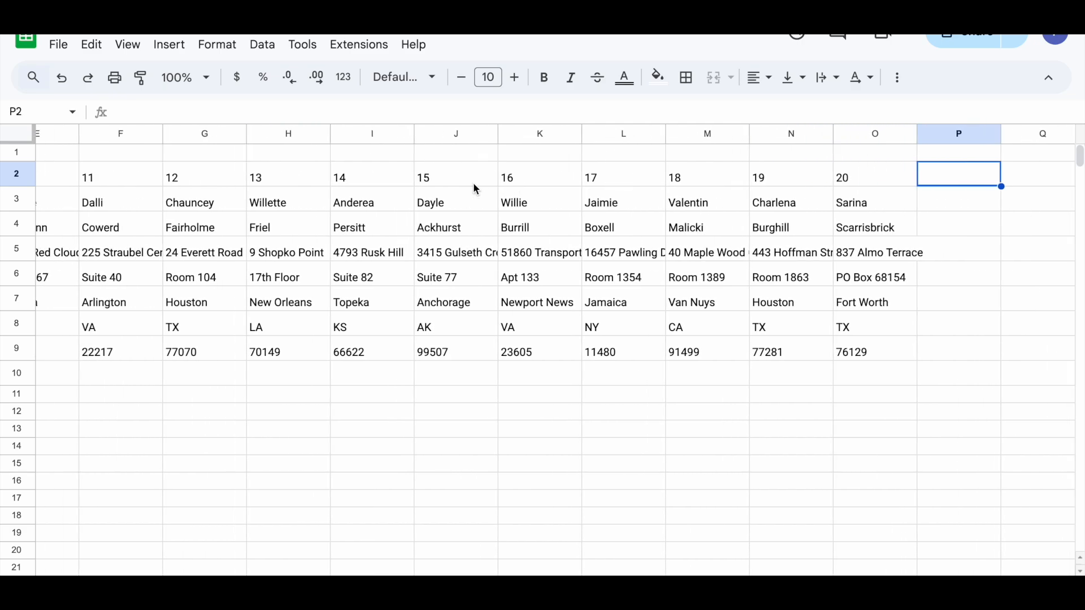
Test the approximate match by setting the search key in B2 to 21 and checking the last id in the table.
{"action": "left_click", "coordinate": [213, 179]}
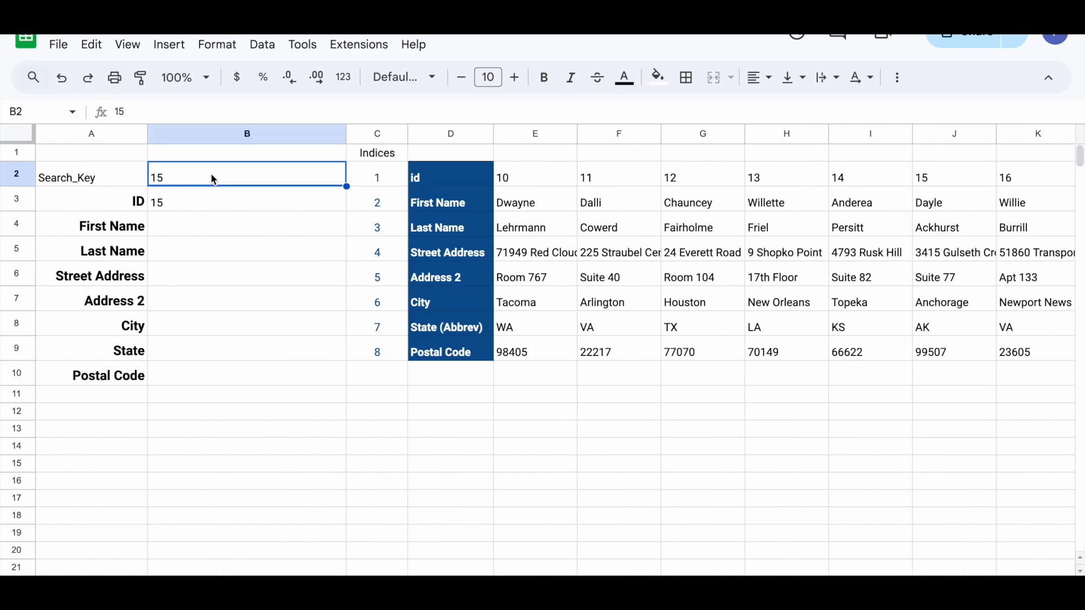
{"action": "type", "text": "21"}
{"action": "key", "text": "Return"}
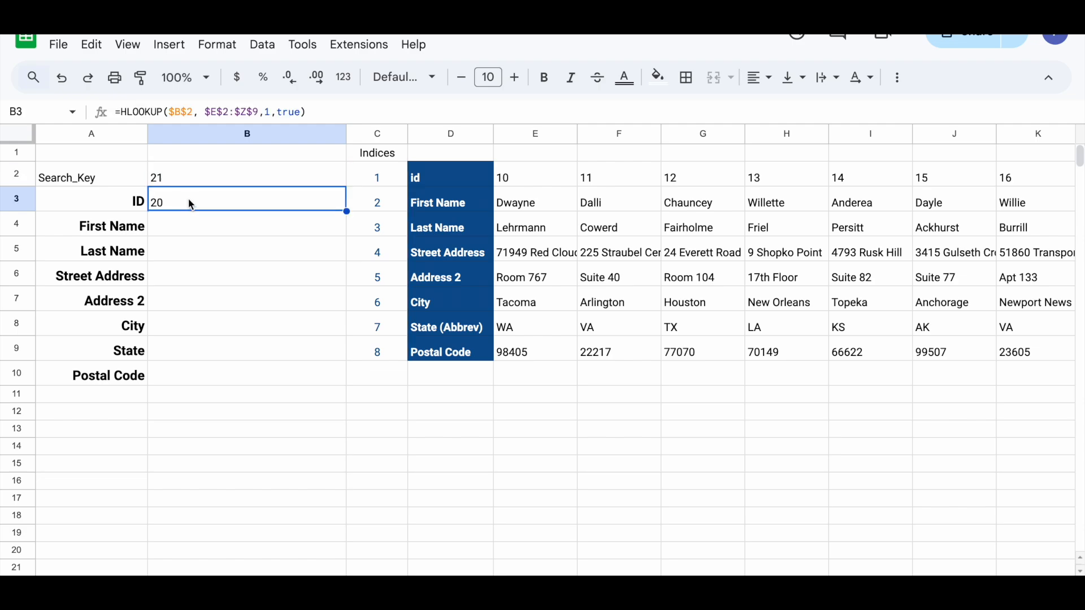
{"action": "scroll", "coordinate": [435, 226], "scroll_direction": "right", "scroll_amount": 6}
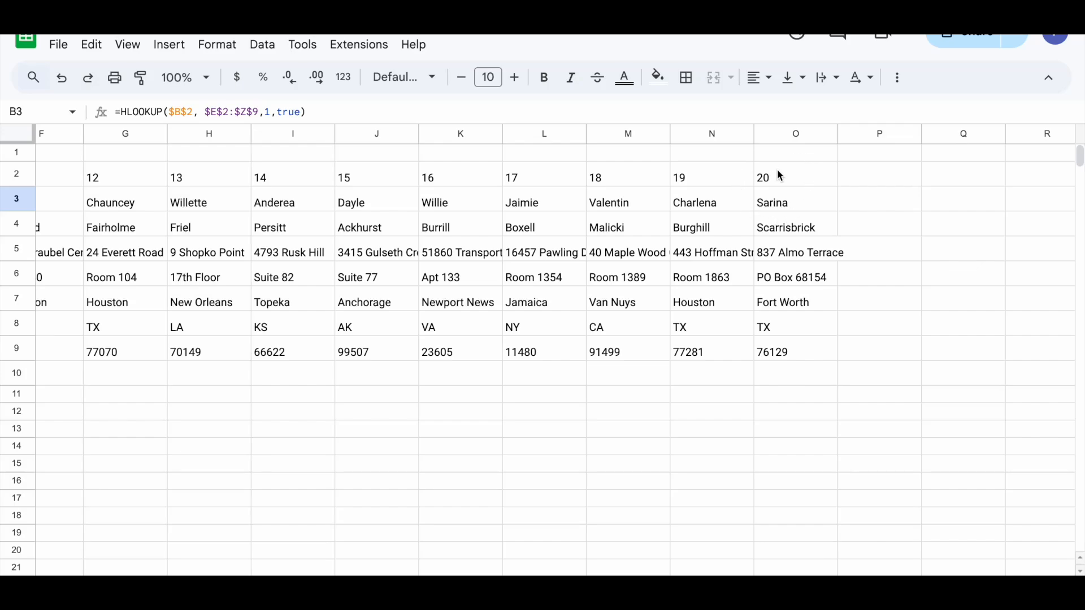
{"action": "scroll", "coordinate": [780, 176], "scroll_direction": "left", "scroll_amount": 10}
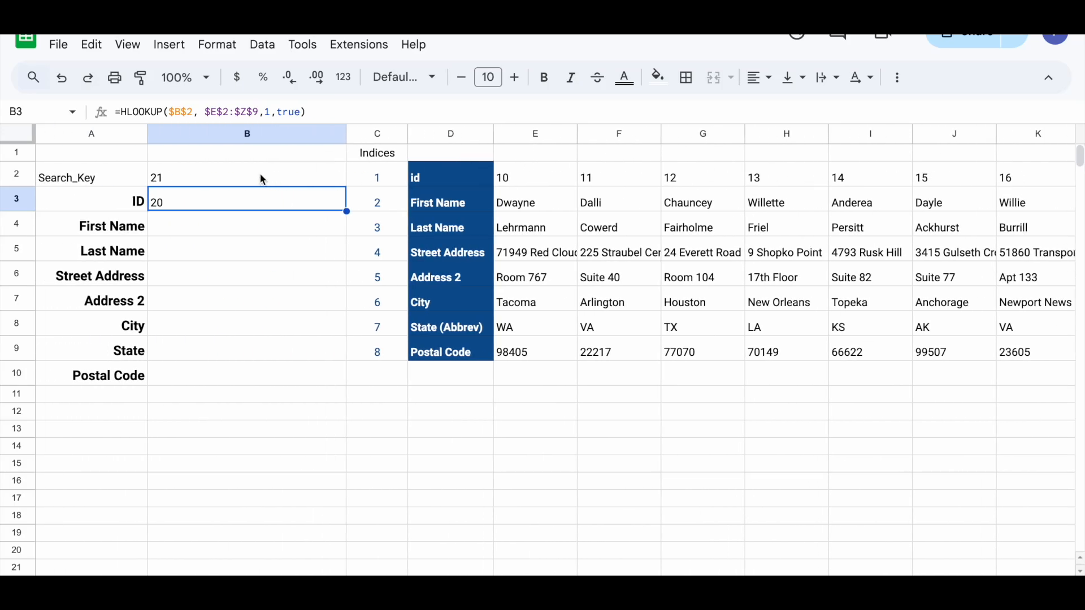
Extend the search key in B2 to 210 and compare the returned ID with the end of the id row.
{"action": "left_click", "coordinate": [241, 179]}
{"action": "double_click", "coordinate": [241, 180]}
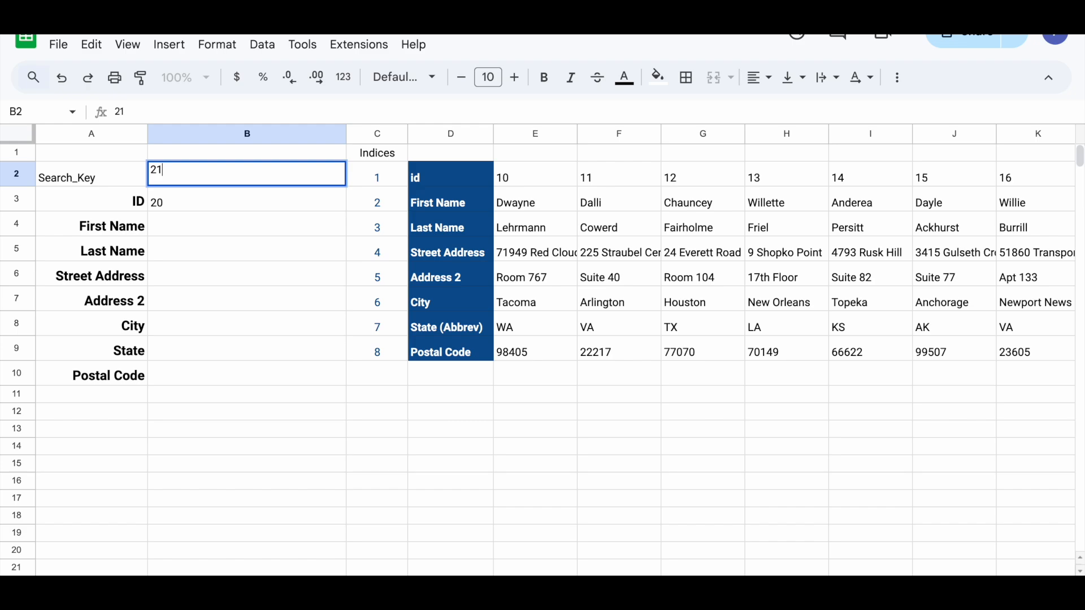
{"action": "type", "text": "0"}
{"action": "key", "text": "Return"}
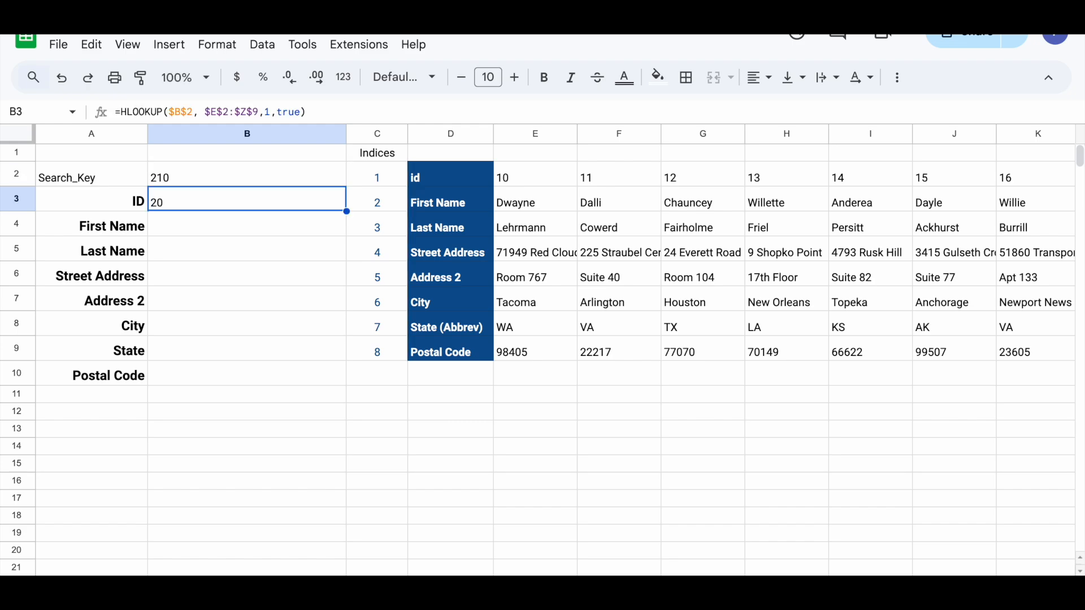
{"action": "scroll", "coordinate": [599, 241], "scroll_direction": "right", "scroll_amount": 8}
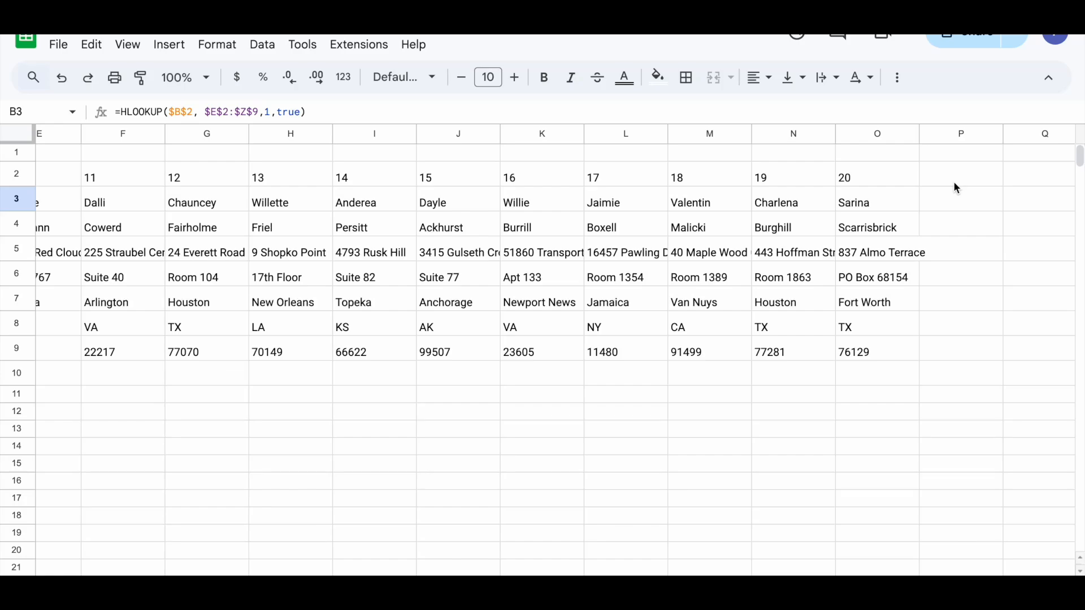
{"action": "scroll", "coordinate": [957, 189], "scroll_direction": "left", "scroll_amount": 5}
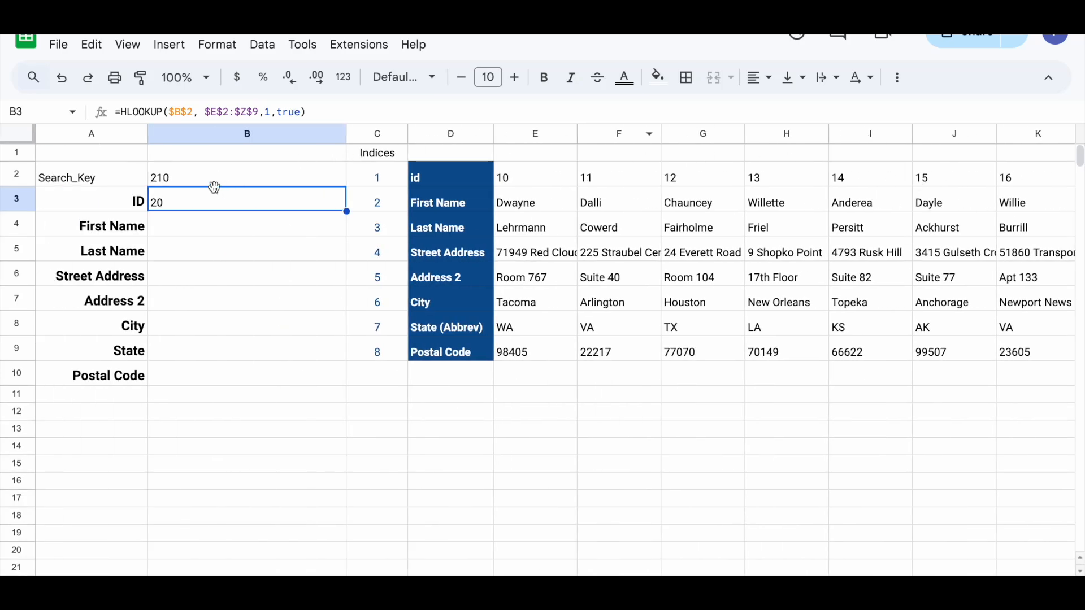
Change the is_sorted argument of the B3 formula to false and check the lookup outcome against the id row.
{"action": "left_click", "coordinate": [236, 186]}
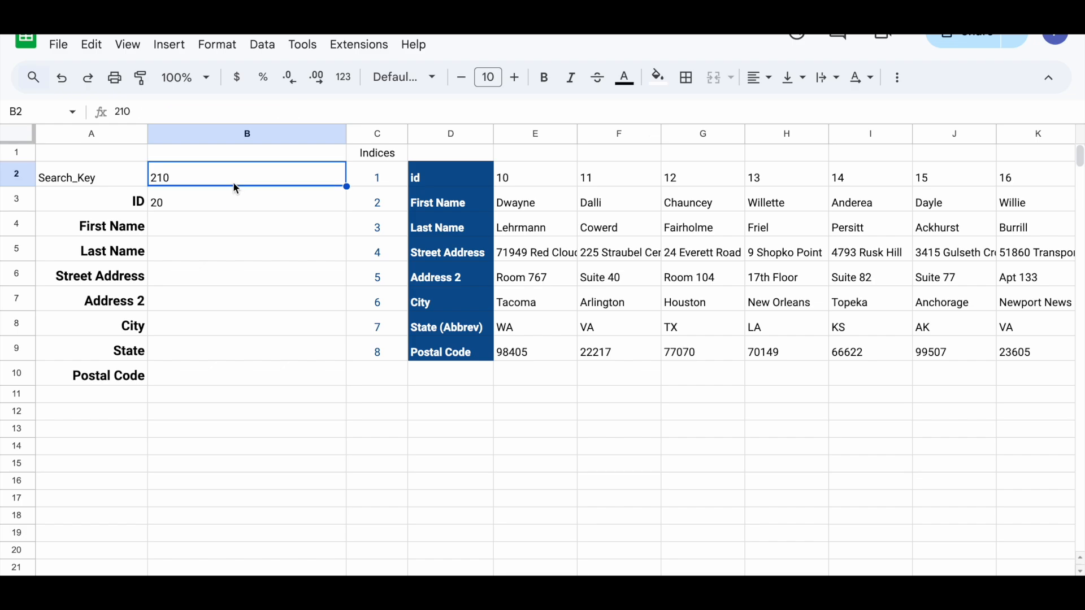
{"action": "left_click", "coordinate": [206, 208]}
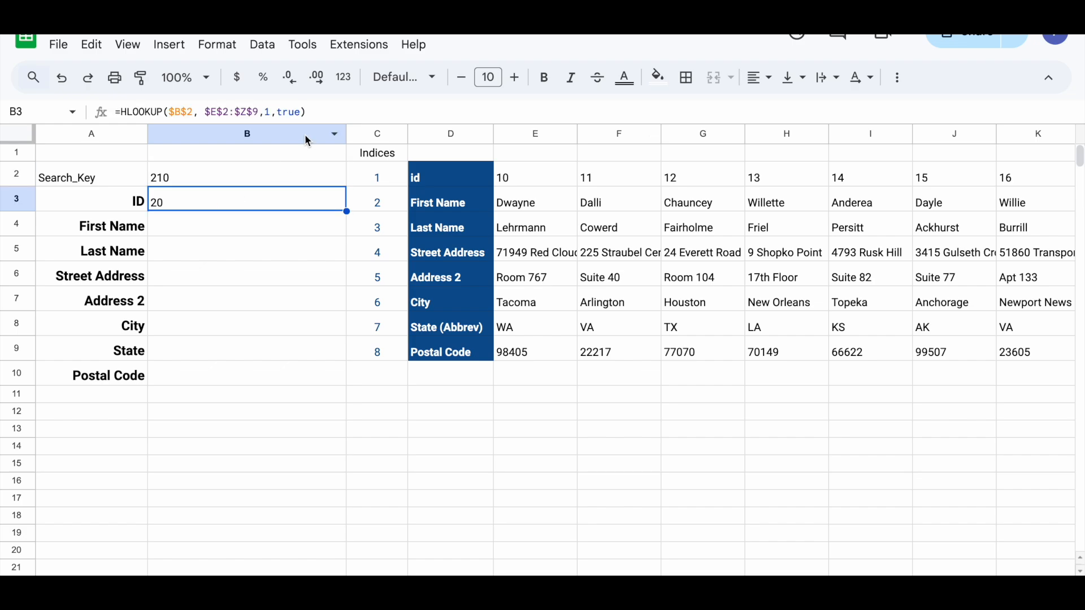
{"action": "double_click", "coordinate": [213, 208]}
{"action": "double_click", "coordinate": [325, 196]}
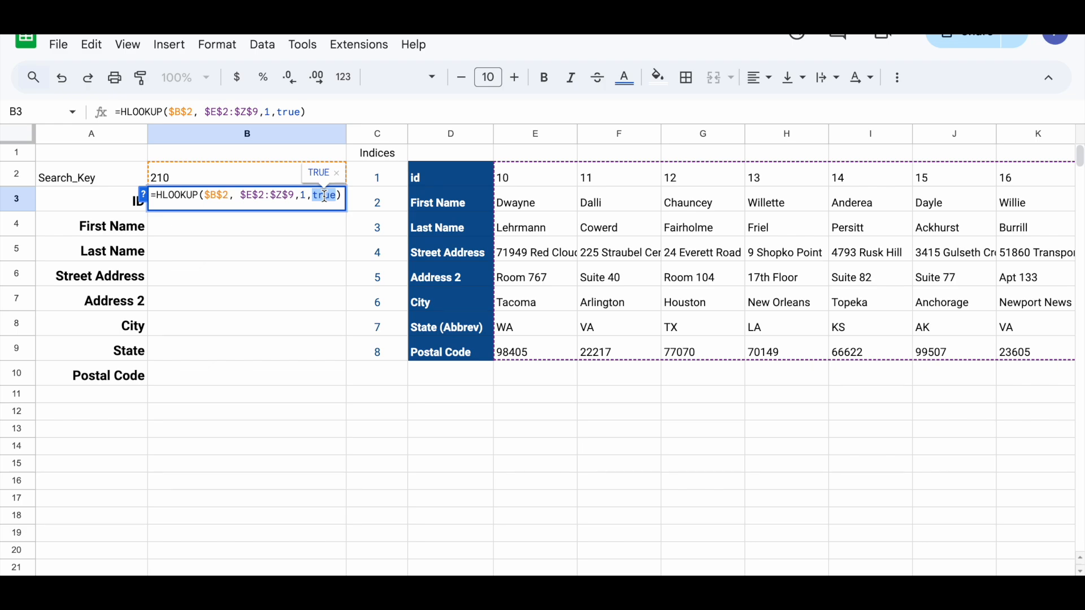
{"action": "type", "text": "false"}
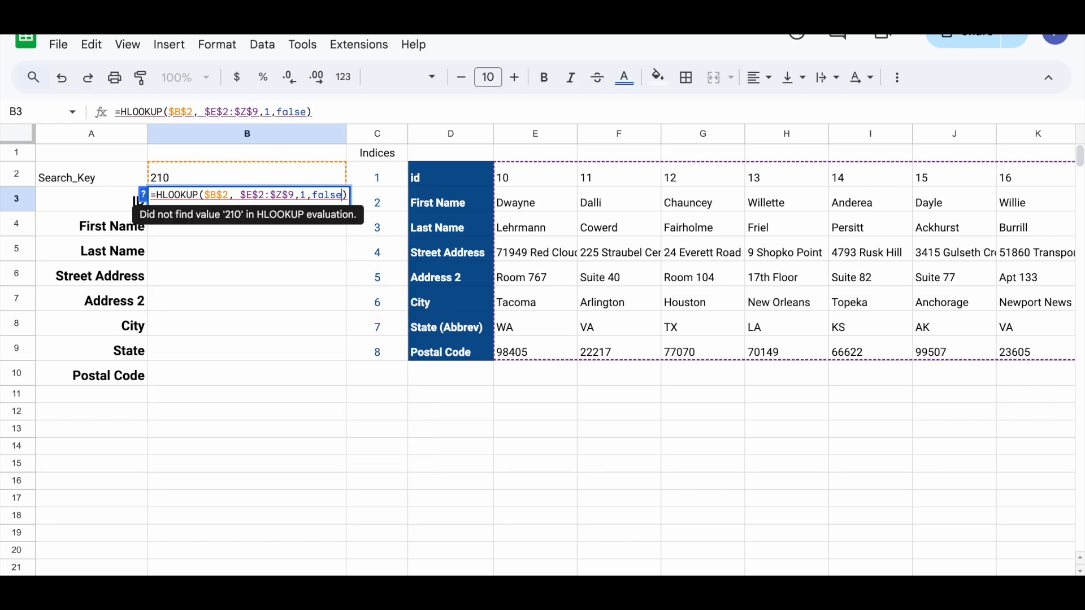
{"action": "key", "text": "Return"}
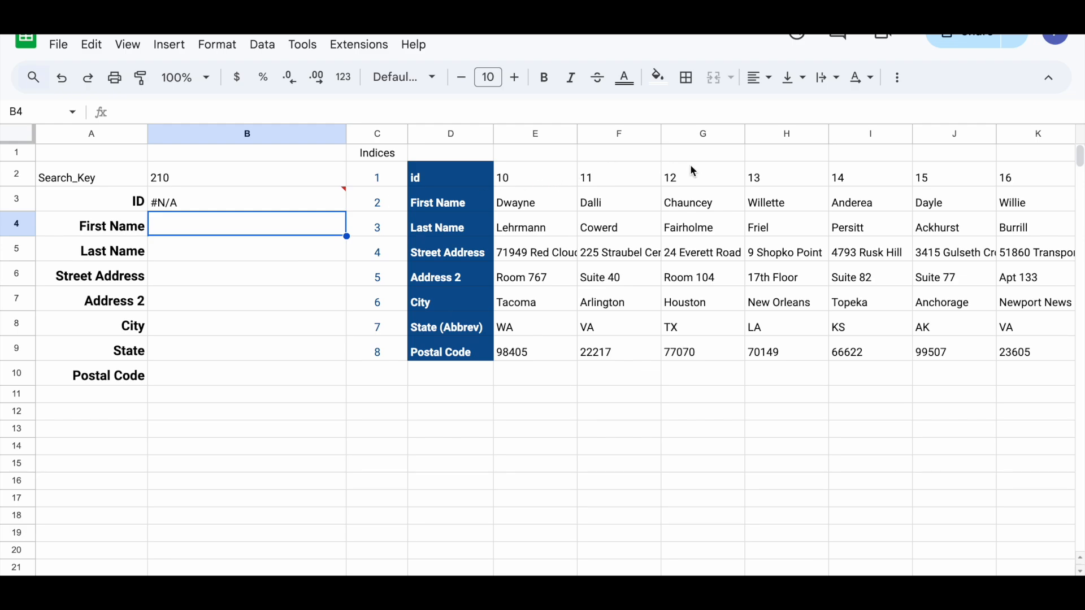
{"action": "scroll", "coordinate": [690, 166], "scroll_direction": "right", "scroll_amount": 8}
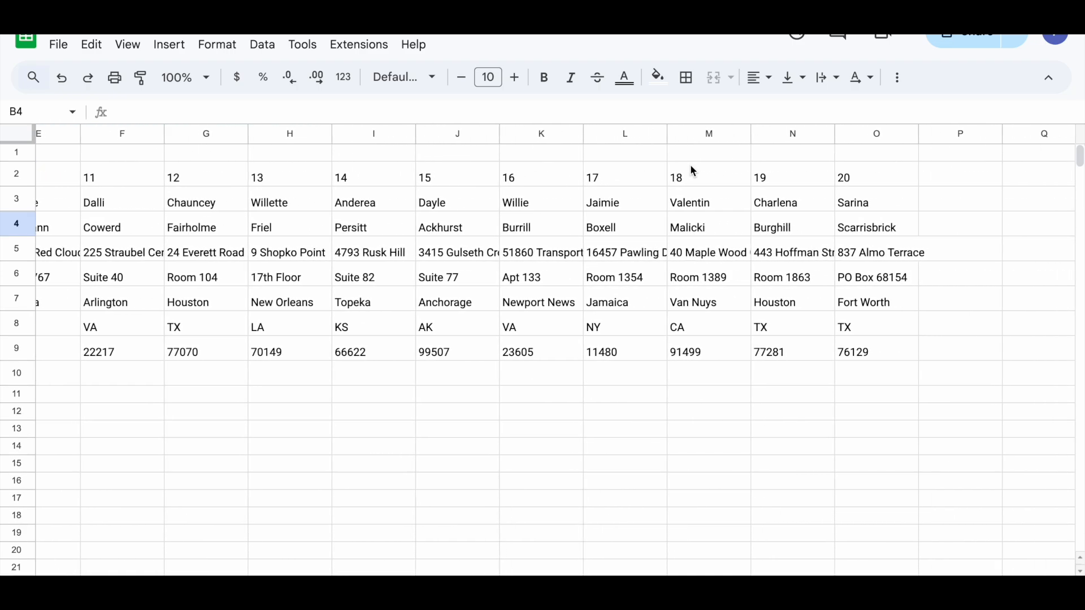
{"action": "scroll", "coordinate": [973, 182], "scroll_direction": "left", "scroll_amount": 8}
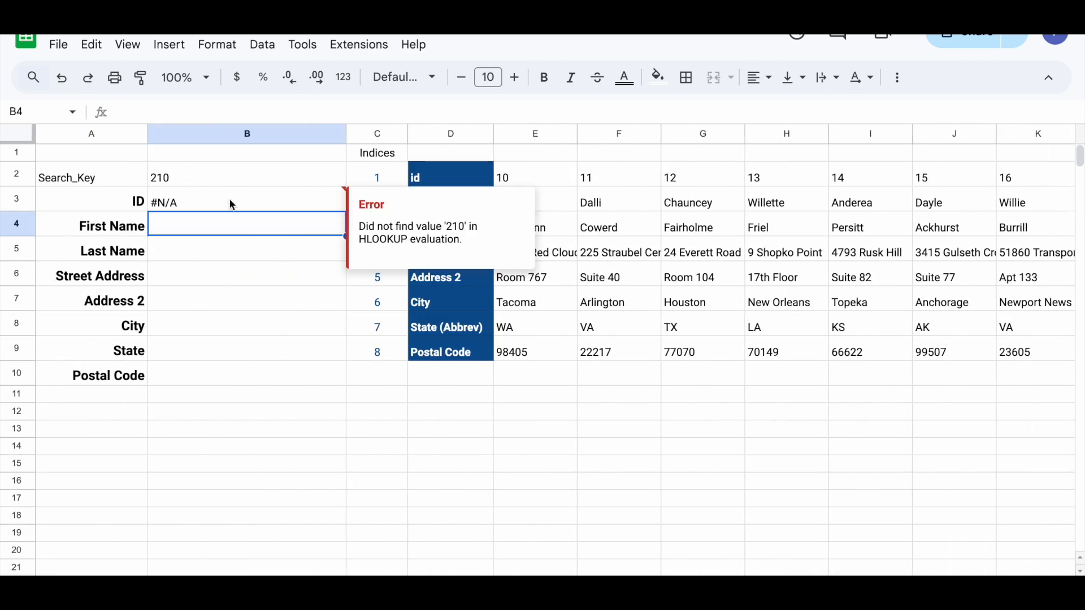
{"action": "left_click", "coordinate": [232, 205]}
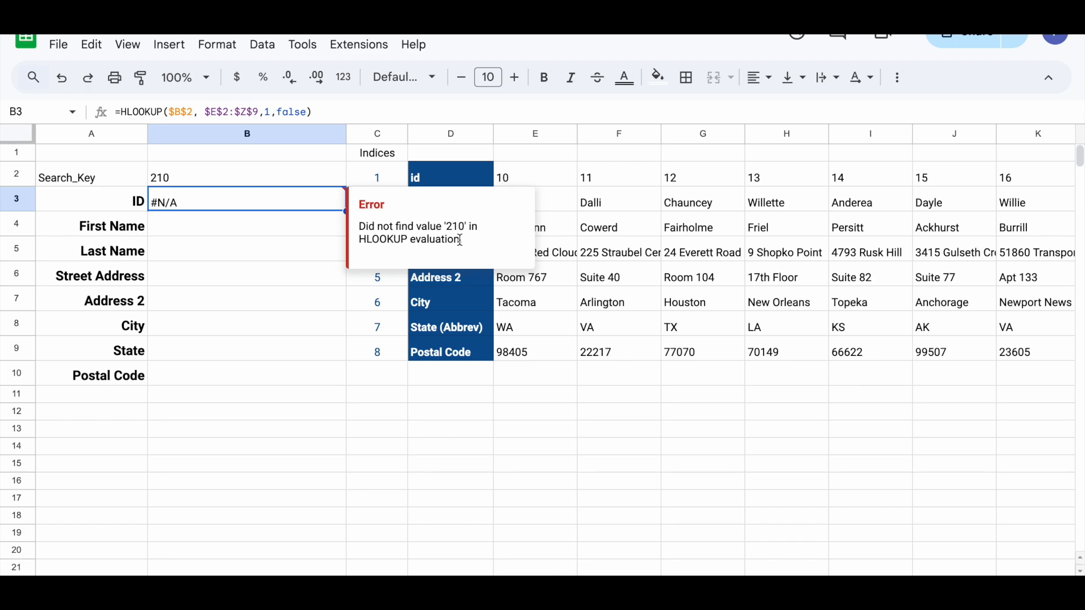
Set the search key in B2 to 10.
{"action": "left_click", "coordinate": [210, 185]}
{"action": "type", "text": "10"}
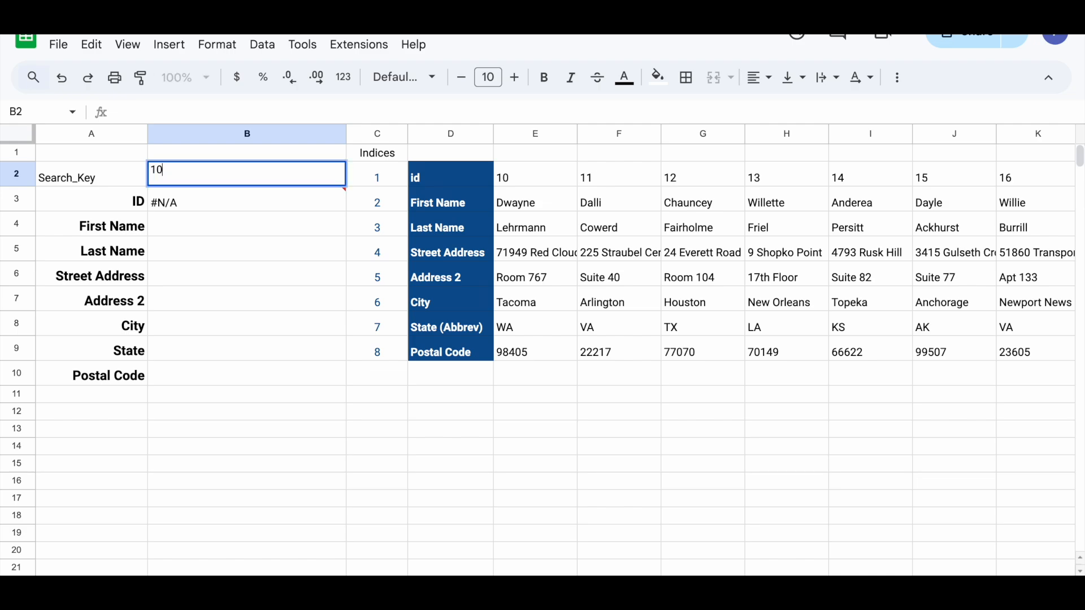
{"action": "key", "text": "Return"}
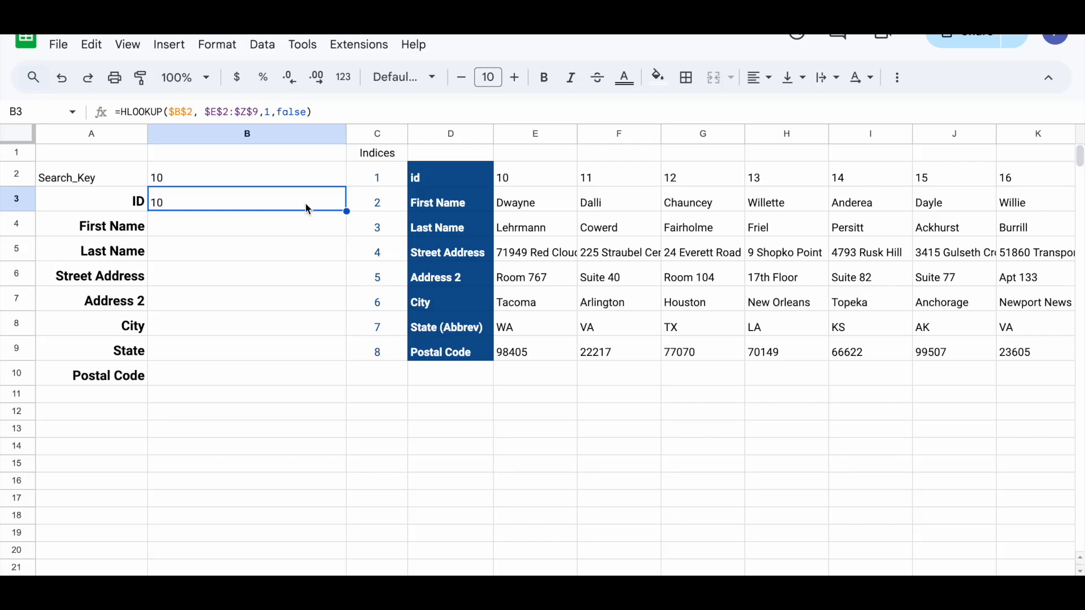
Fill the B3 HLOOKUP formula down through B10 and display the sheet's formulas instead of their results.
{"action": "left_click_drag", "start_coordinate": [345, 209], "coordinate": [344, 381]}
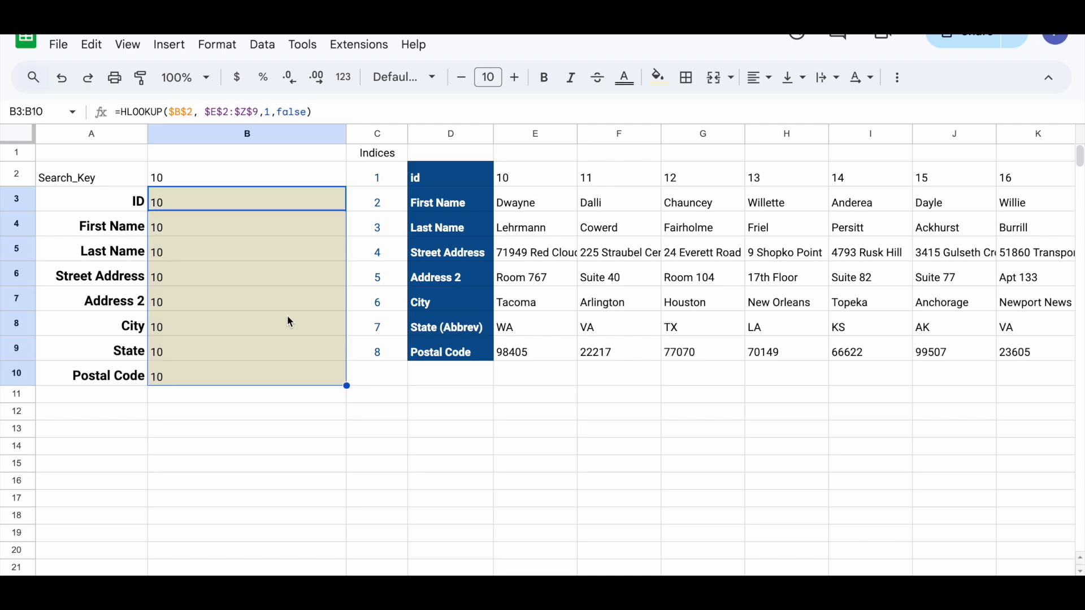
{"action": "left_click", "coordinate": [200, 218]}
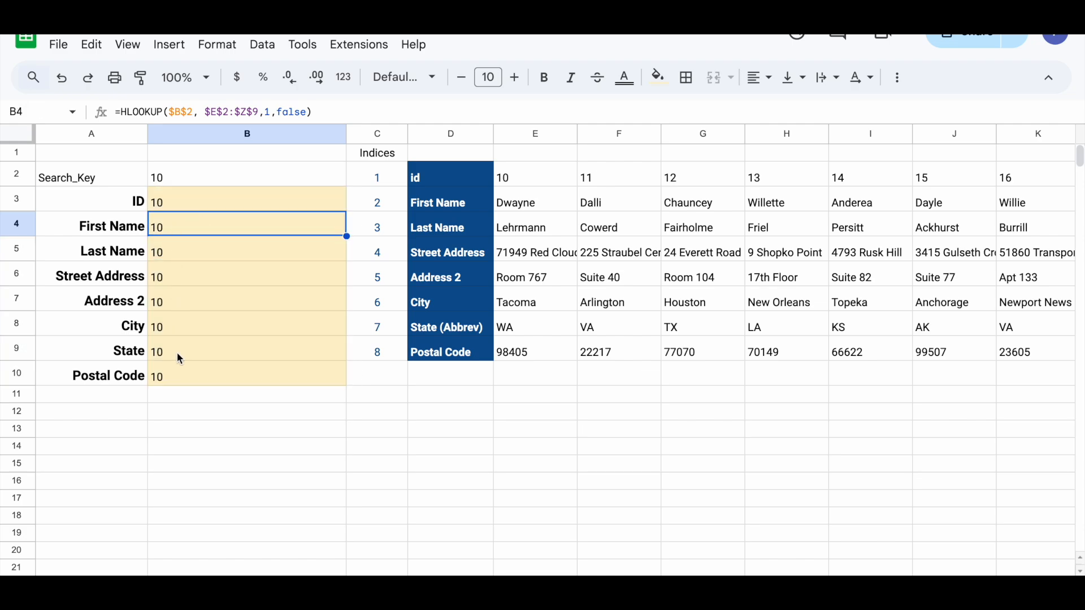
{"action": "double_click", "coordinate": [181, 112]}
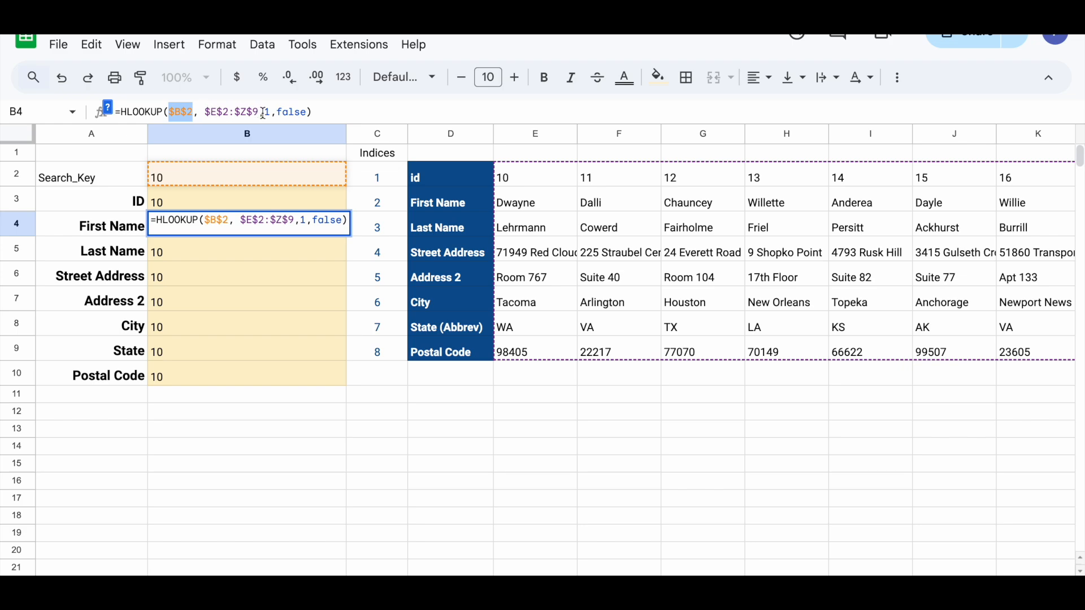
{"action": "left_click", "coordinate": [205, 199]}
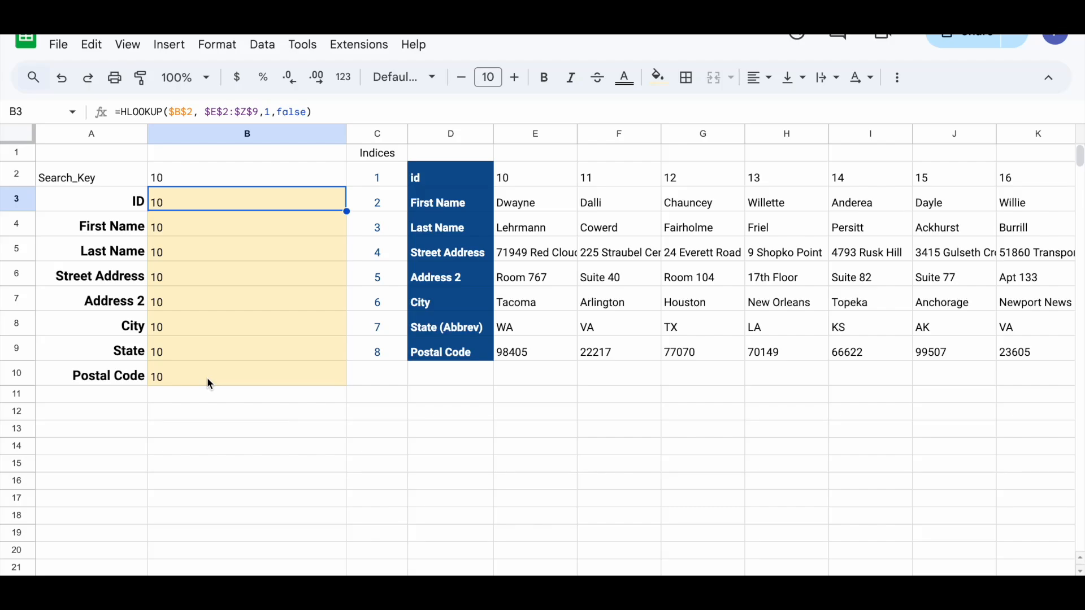
{"action": "key", "text": "ctrl+grave"}
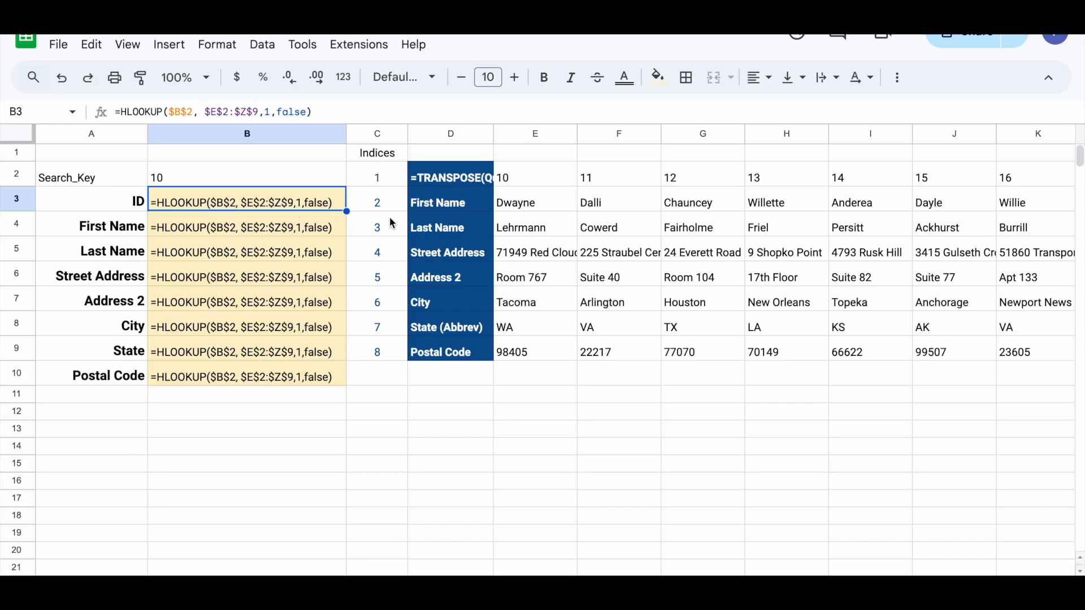
Set the HLOOKUP row index to 2 in the First Name formula in B4 and to 3 in the Last Name formula in B5.
{"action": "double_click", "coordinate": [304, 226]}
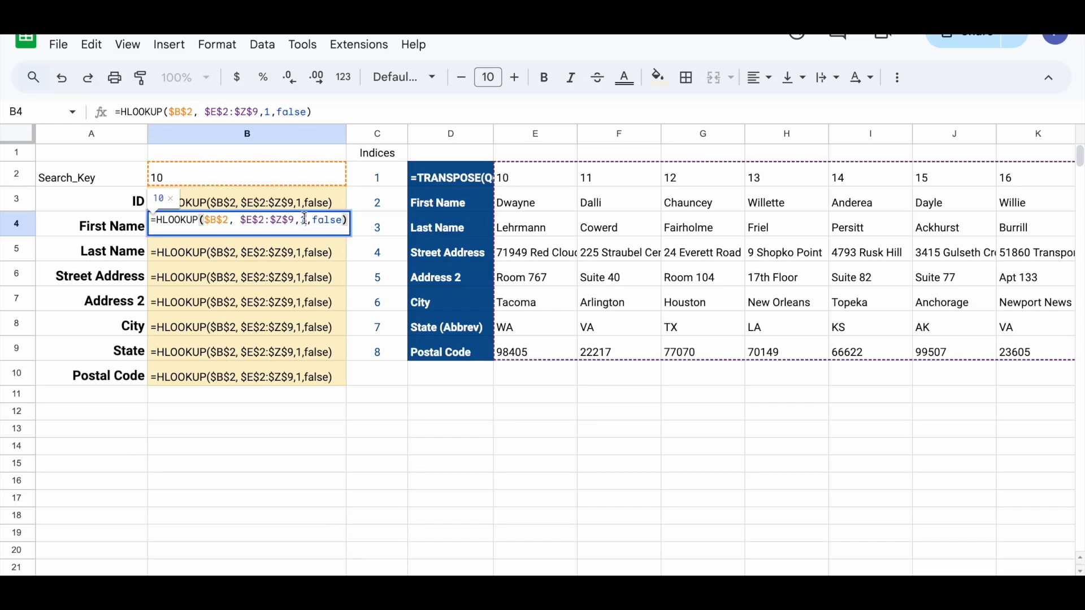
{"action": "key", "text": "BackSpace"}
{"action": "type", "text": "2"}
{"action": "key", "text": "Return"}
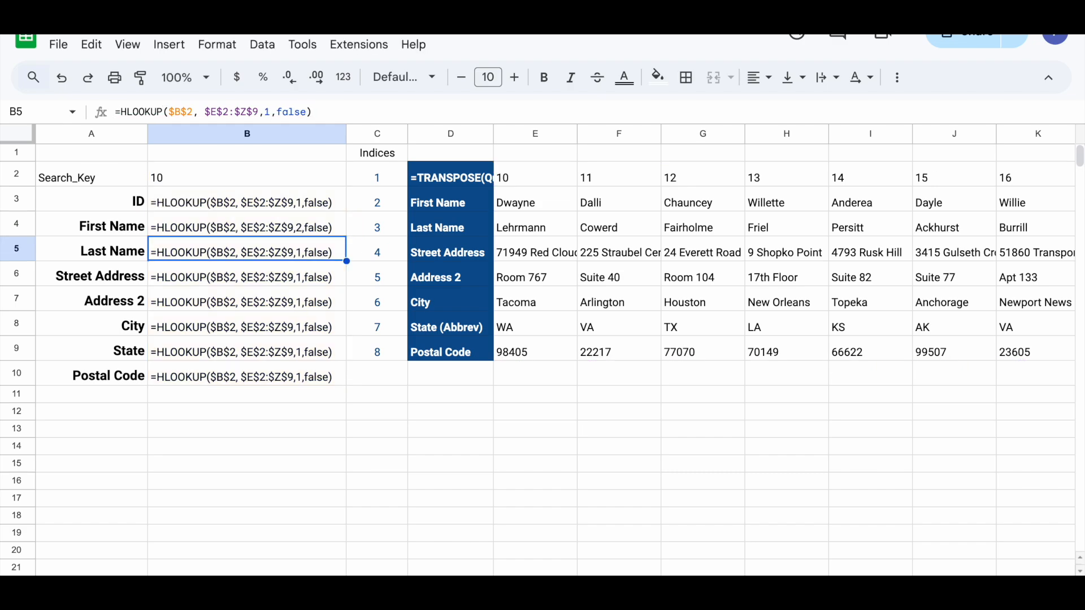
{"action": "double_click", "coordinate": [300, 255]}
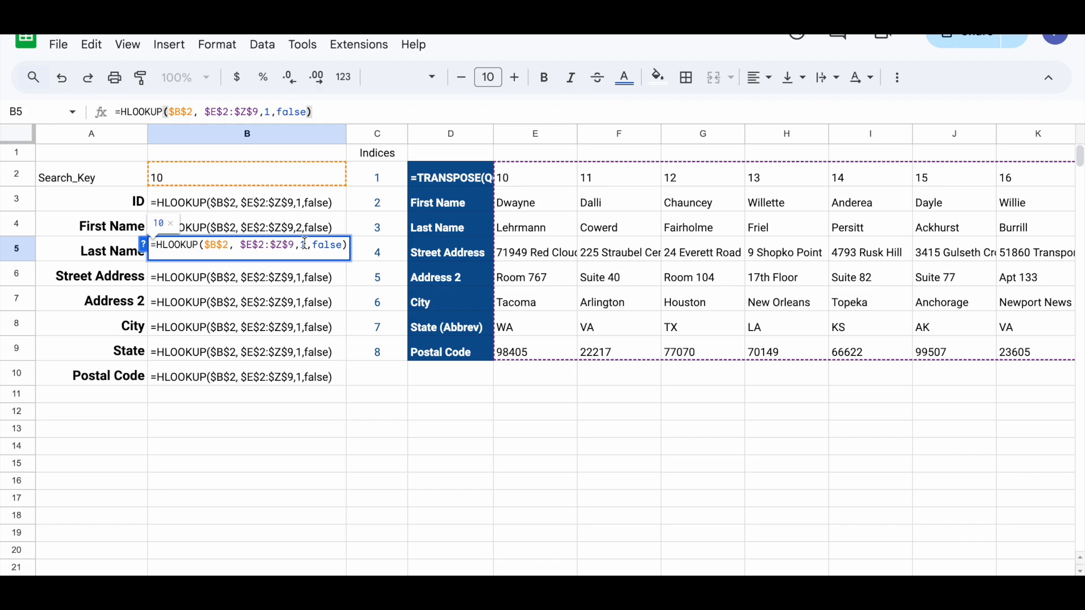
{"action": "left_click", "coordinate": [305, 244]}
{"action": "key", "text": "BackSpace"}
{"action": "type", "text": "3"}
{"action": "key", "text": "Return"}
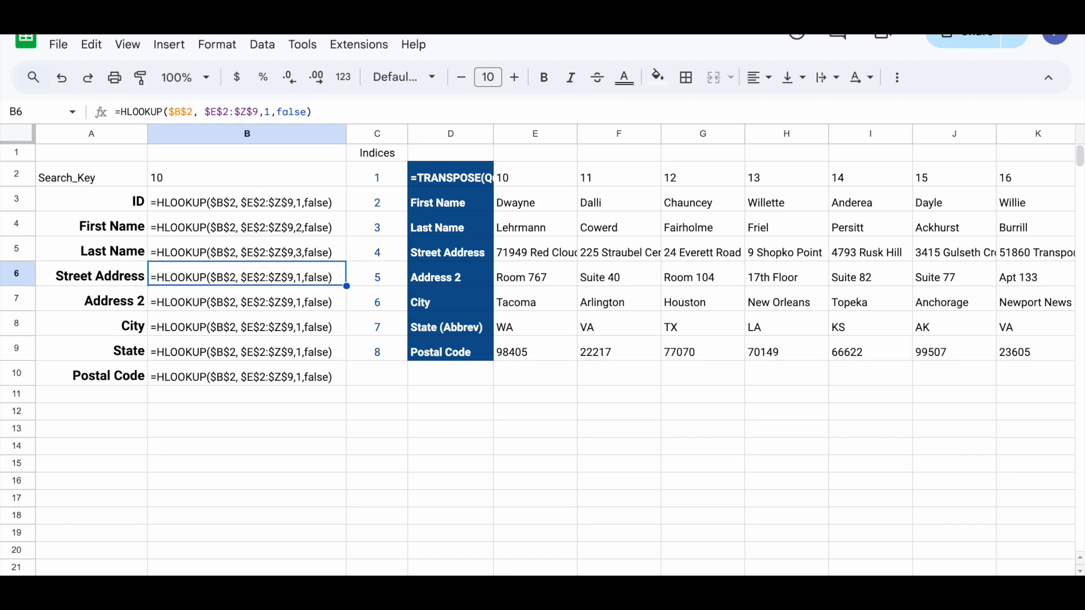
Set the row index to 4 in the Street Address formula in B6 and to 5 in the Address 2 formula in B7.
{"action": "double_click", "coordinate": [305, 281]}
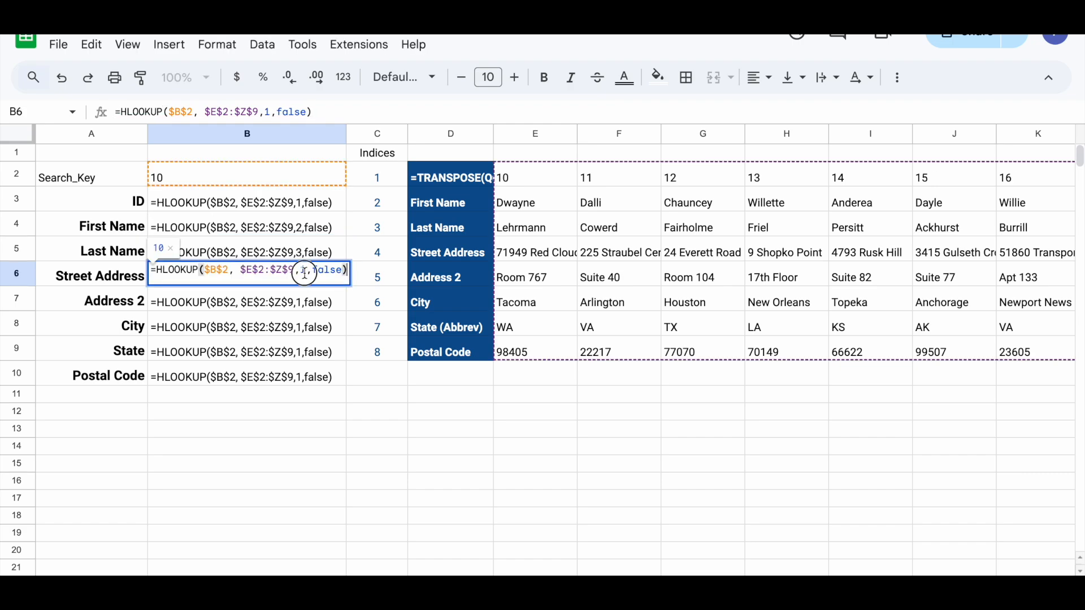
{"action": "left_click", "coordinate": [305, 274]}
{"action": "key", "text": "BackSpace"}
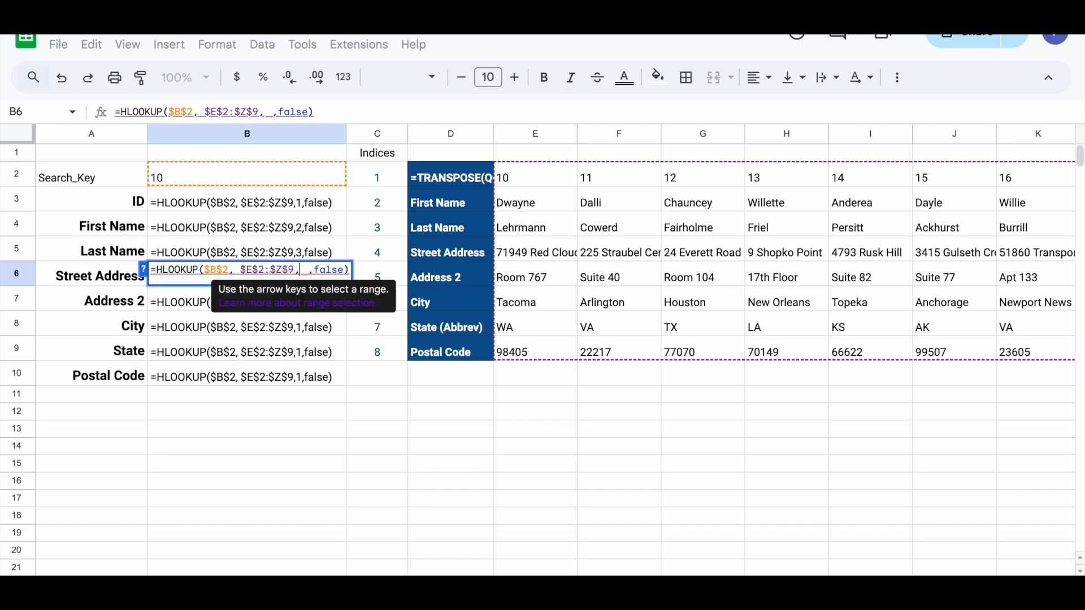
{"action": "type", "text": "4"}
{"action": "key", "text": "Return"}
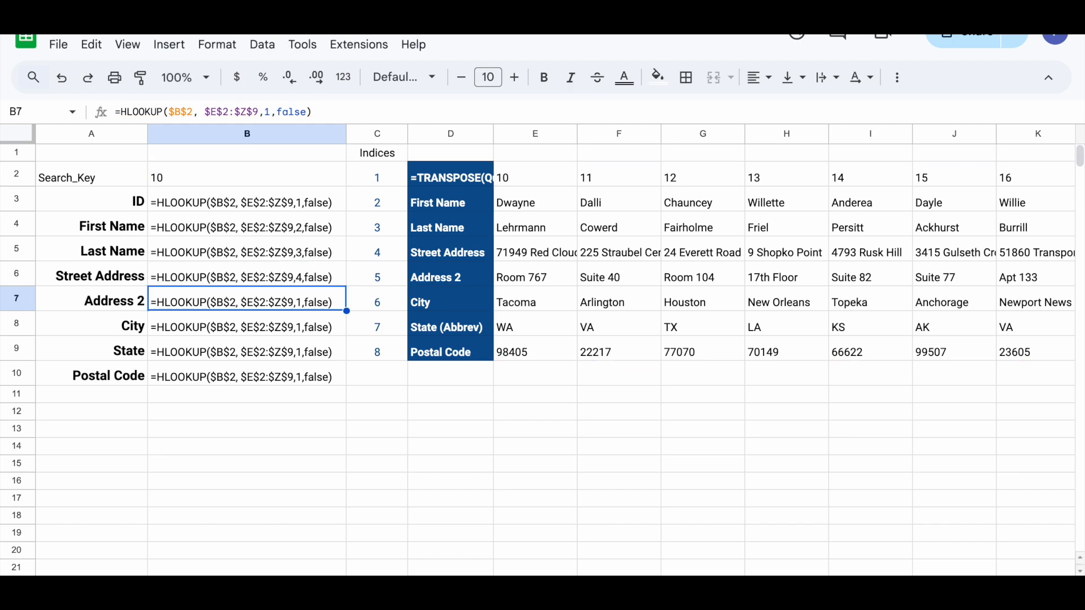
{"action": "double_click", "coordinate": [300, 302]}
{"action": "left_click", "coordinate": [306, 296]}
{"action": "key", "text": "BackSpace"}
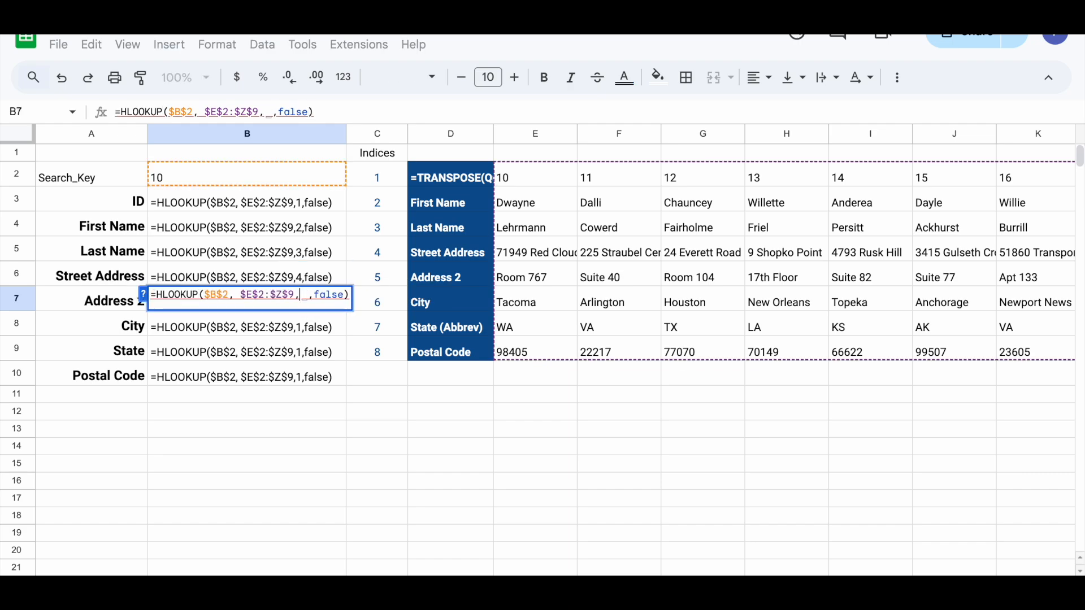
{"action": "type", "text": "5"}
{"action": "key", "text": "Return"}
Set the row index to 6 in the City formula in B8 and to 7 in the State formula in B9.
{"action": "double_click", "coordinate": [304, 330]}
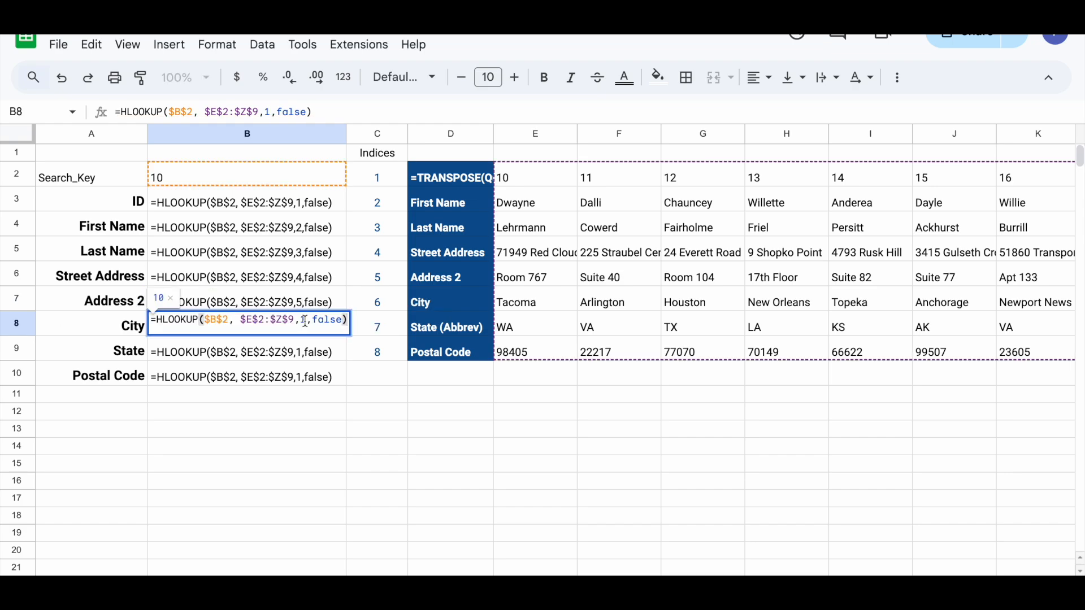
{"action": "key", "text": "BackSpace"}
{"action": "type", "text": "6"}
{"action": "key", "text": "Return"}
{"action": "double_click", "coordinate": [304, 356]}
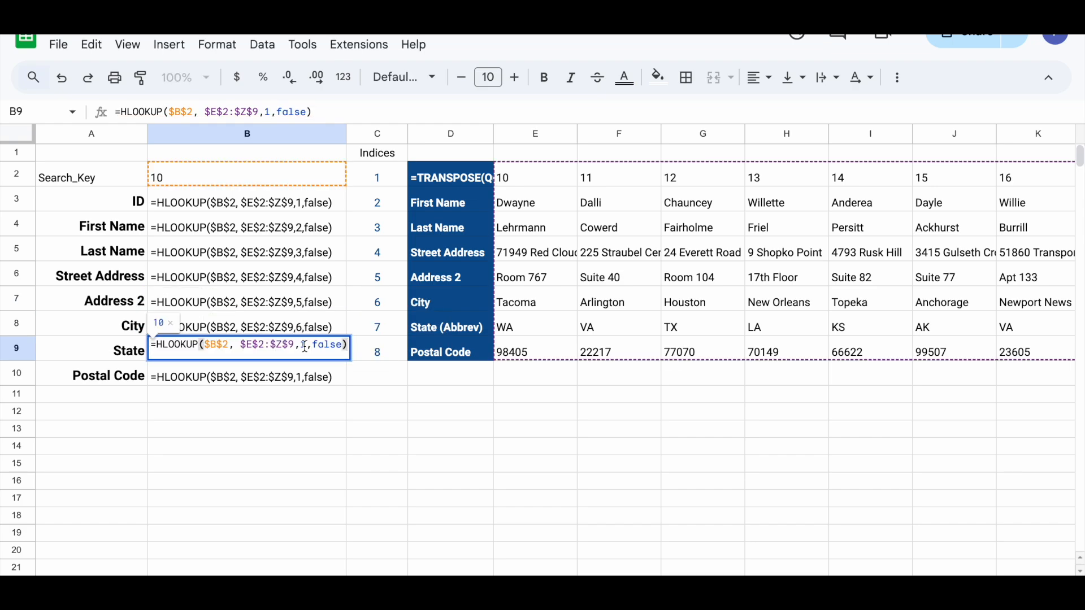
{"action": "key", "text": "BackSpace"}
{"action": "type", "text": "7"}
{"action": "key", "text": "Return"}
Set the row index to 8 in the Postal Code formula in B10.
{"action": "double_click", "coordinate": [304, 378]}
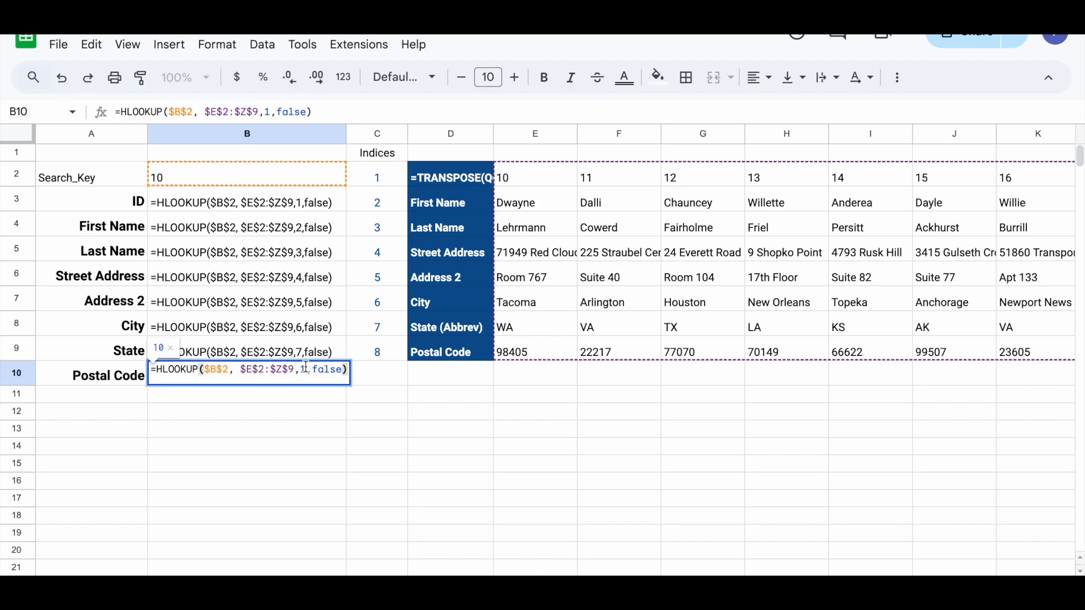
{"action": "key", "text": "BackSpace"}
{"action": "type", "text": "8"}
{"action": "key", "text": "Return"}
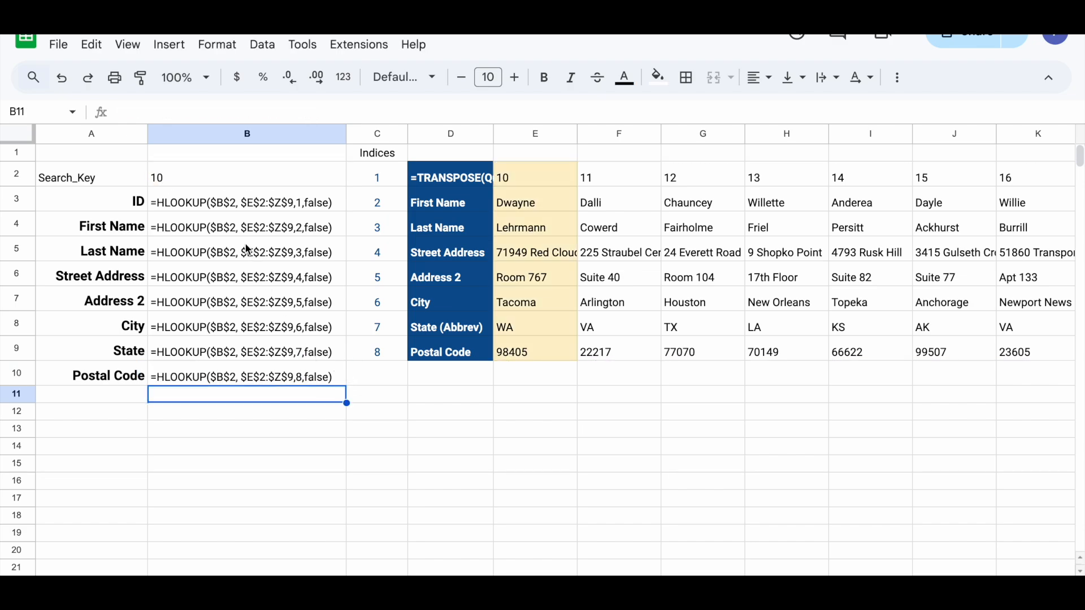
Switch the sheet from showing formulas to showing results, and review the HLOOKUP formulas for ID, First Name, Last Name and Street Address.
{"action": "key", "text": "ctrl+grave"}
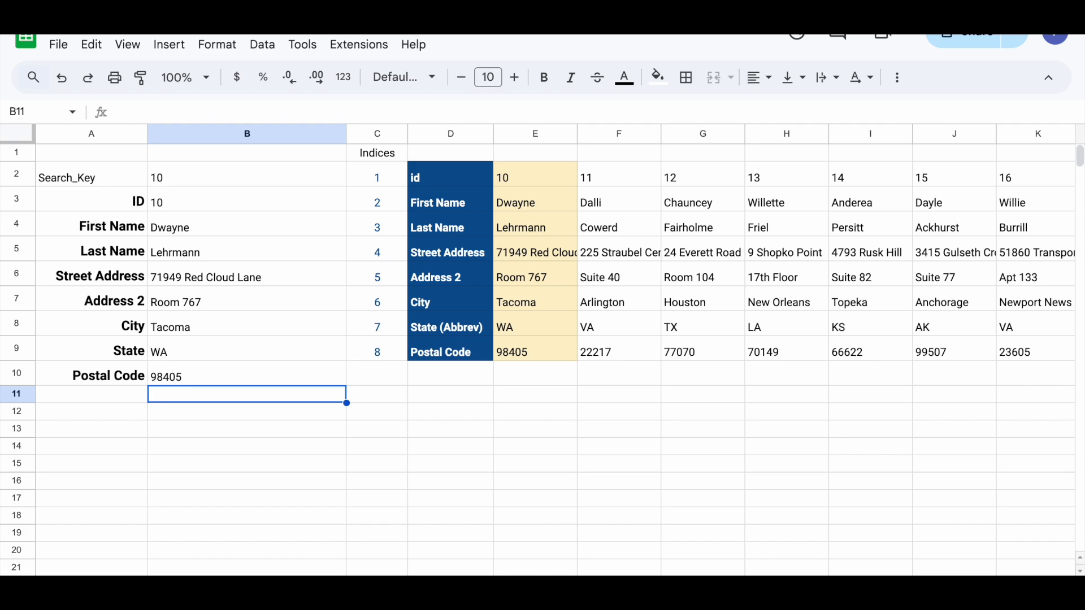
{"action": "left_click", "coordinate": [230, 229]}
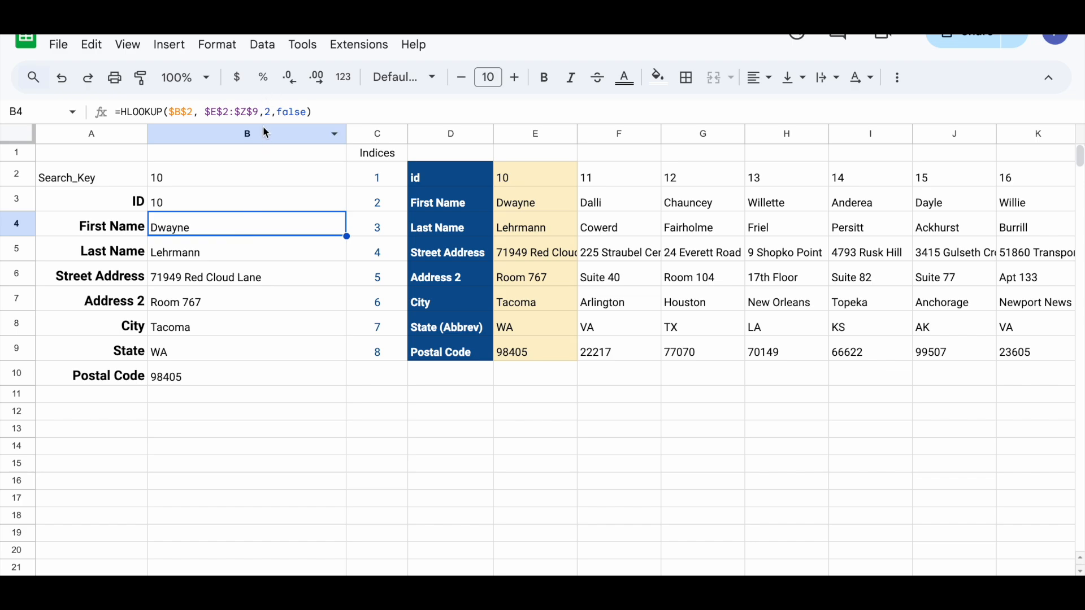
{"action": "left_click", "coordinate": [253, 253]}
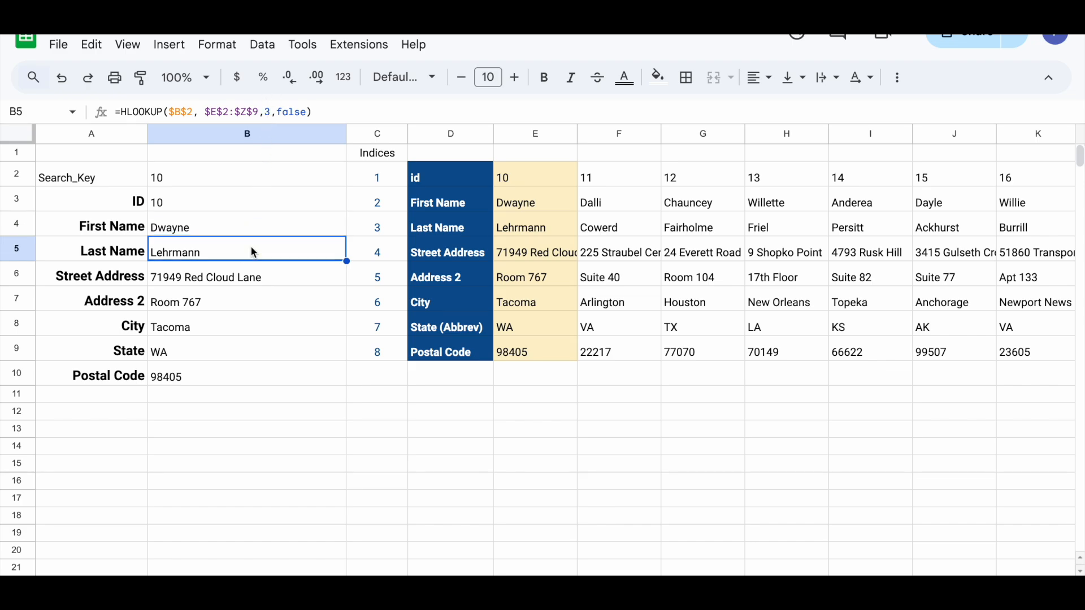
{"action": "left_click", "coordinate": [253, 276]}
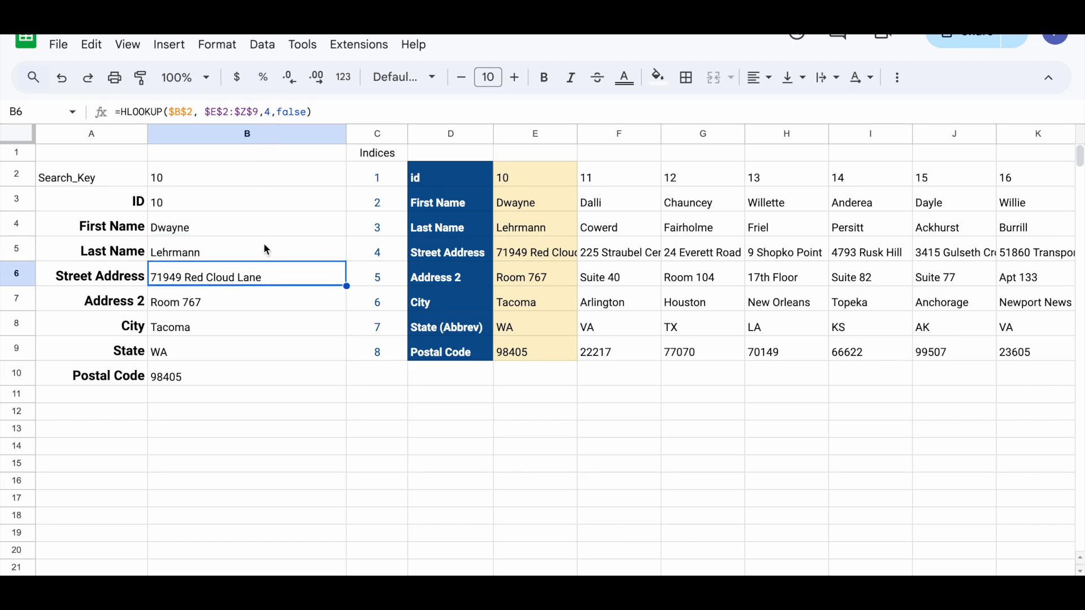
{"action": "left_click", "coordinate": [249, 203]}
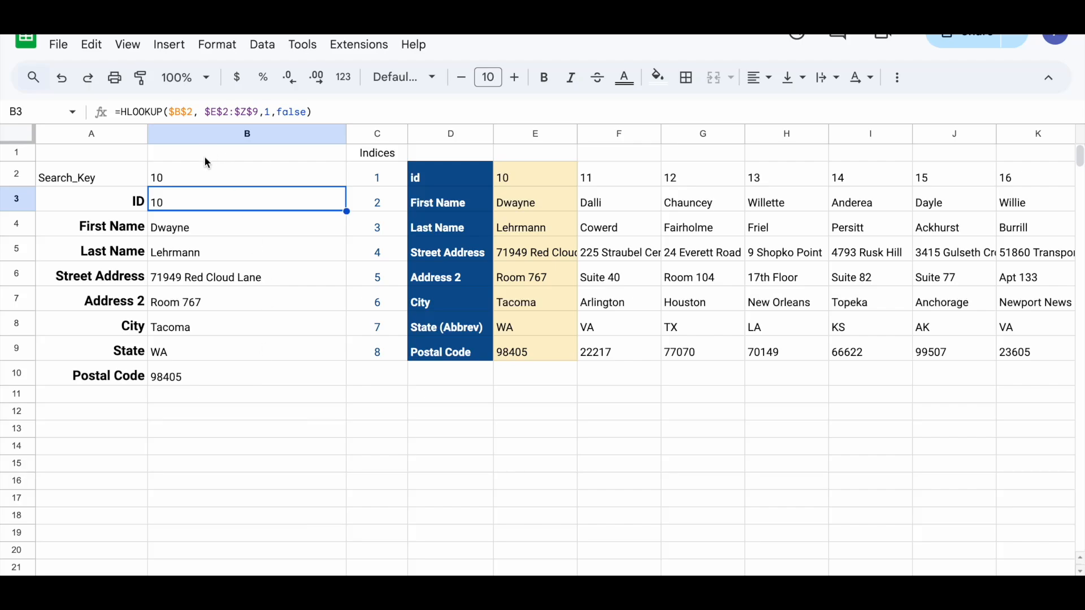
Test the HLOOKUP formulas by setting the Search_Key value in B2 first to 11 and after that to 12.
{"action": "left_click", "coordinate": [197, 178]}
{"action": "type", "text": "11"}
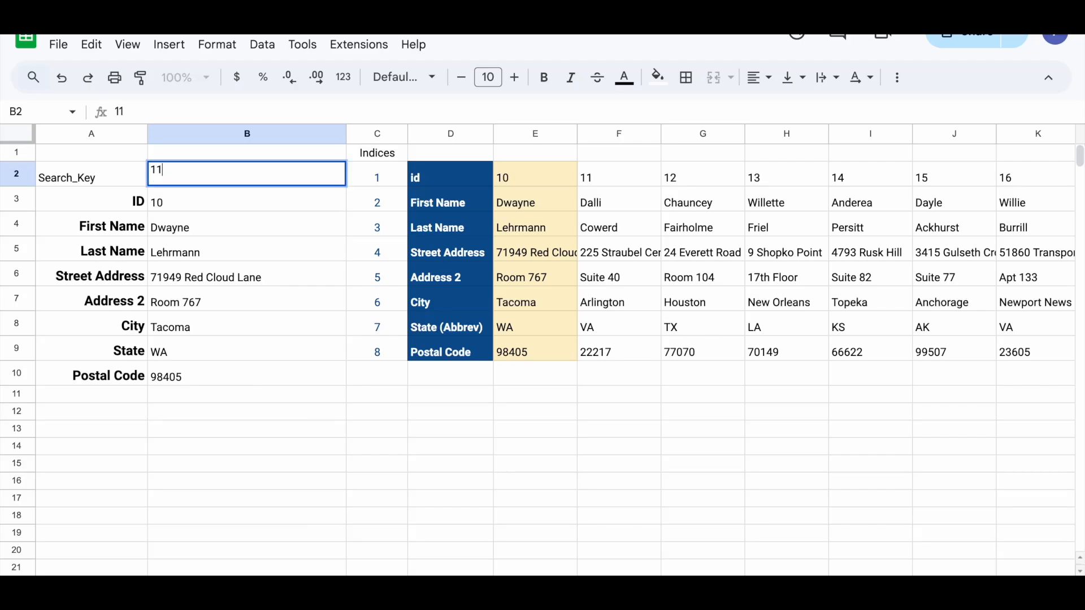
{"action": "key", "text": "Return"}
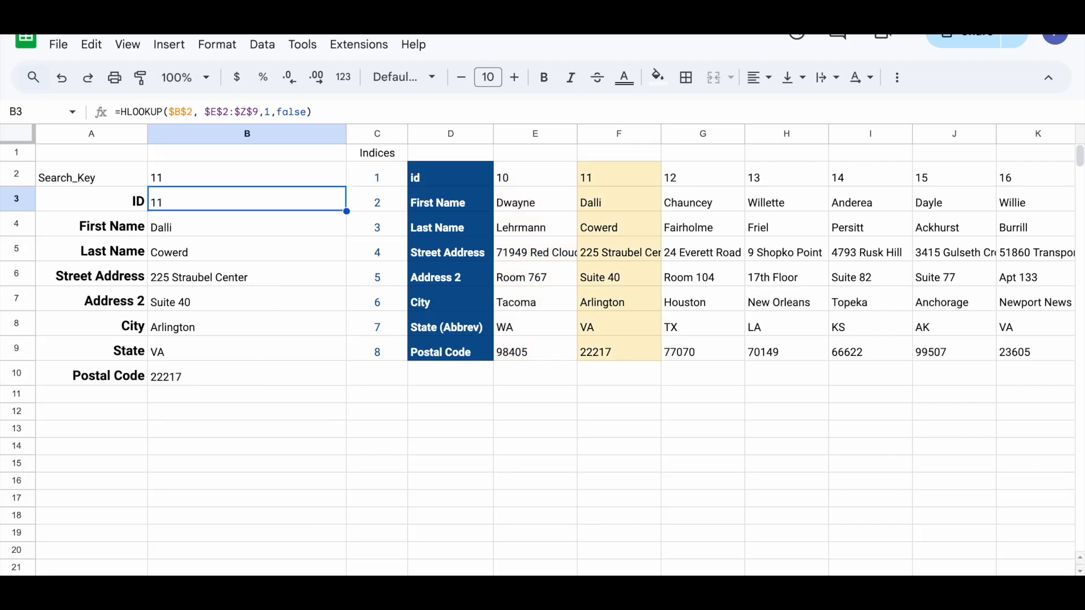
{"action": "double_click", "coordinate": [198, 171]}
{"action": "key", "text": "BackSpace"}
{"action": "type", "text": "2"}
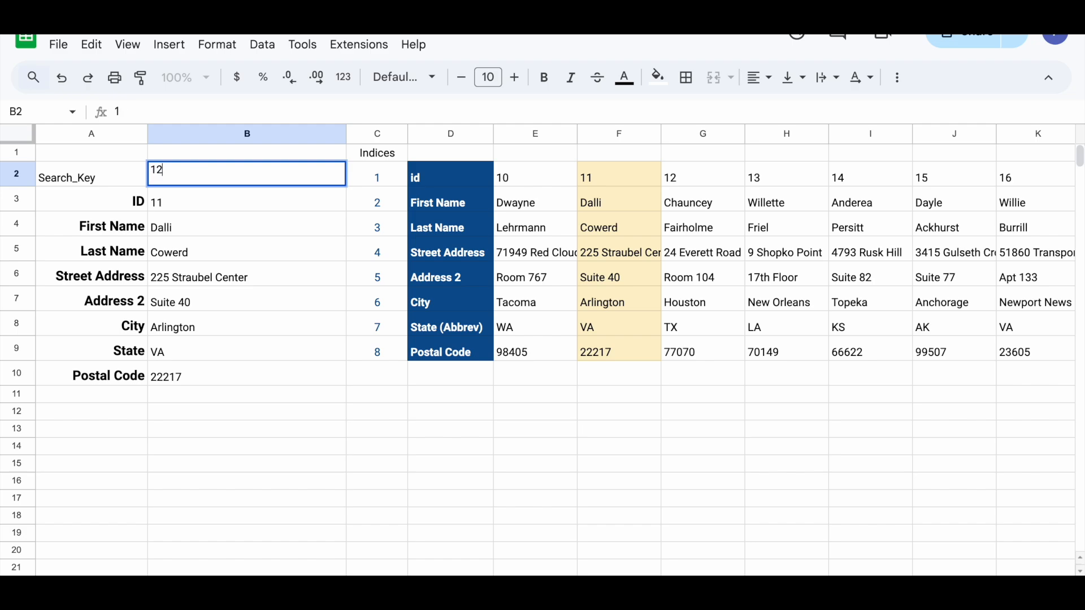
{"action": "key", "text": "Return"}
Replace the Search_Key value in B2 with 15 to look up that ID's details.
{"action": "left_click", "coordinate": [202, 177]}
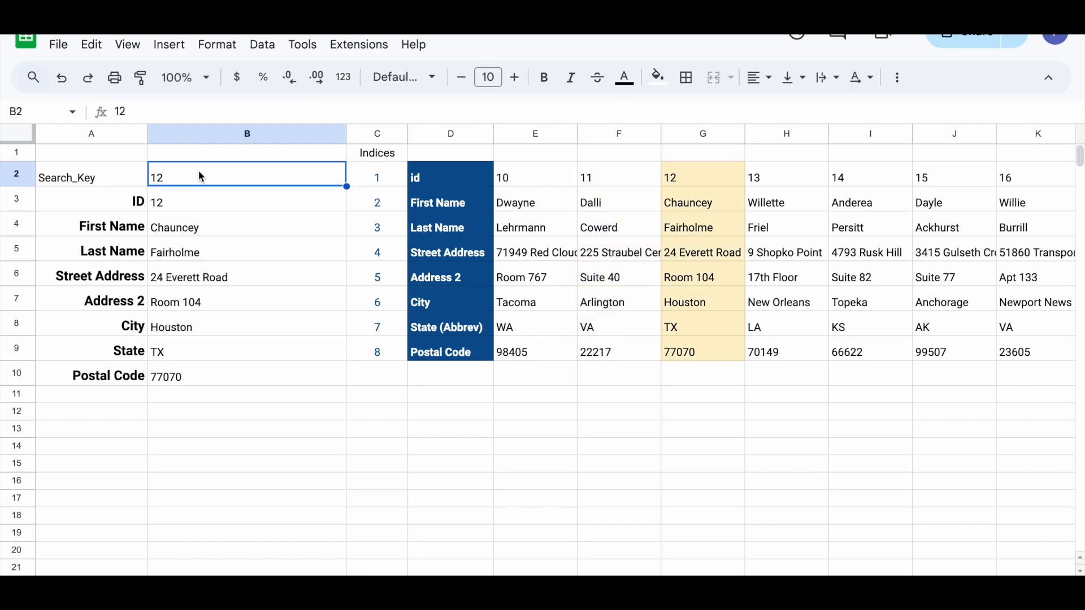
{"action": "key", "text": "Delete"}
{"action": "type", "text": "15"}
{"action": "key", "text": "Return"}
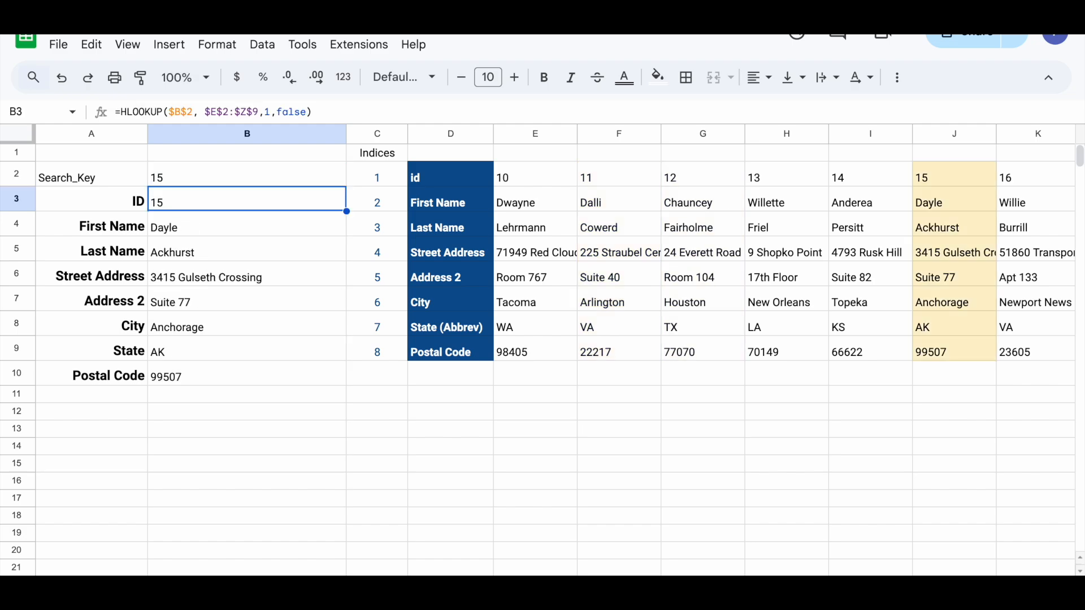